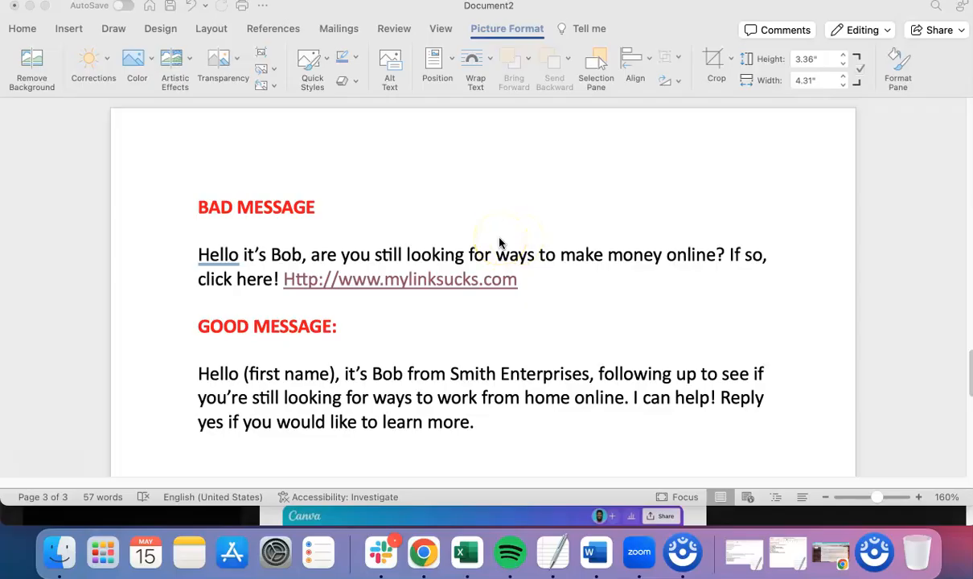
# Step: Review the bad and good sample messages, focusing on the link in the bad message
pyautogui.moveTo(536, 284); pyautogui.dragTo(283, 279)
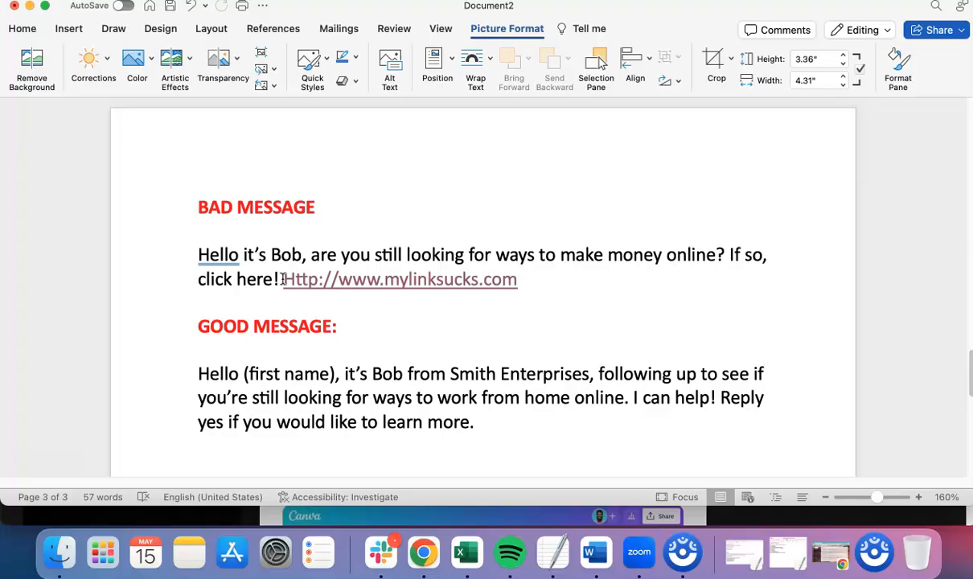
pyautogui.scroll(-2, 283, 278)
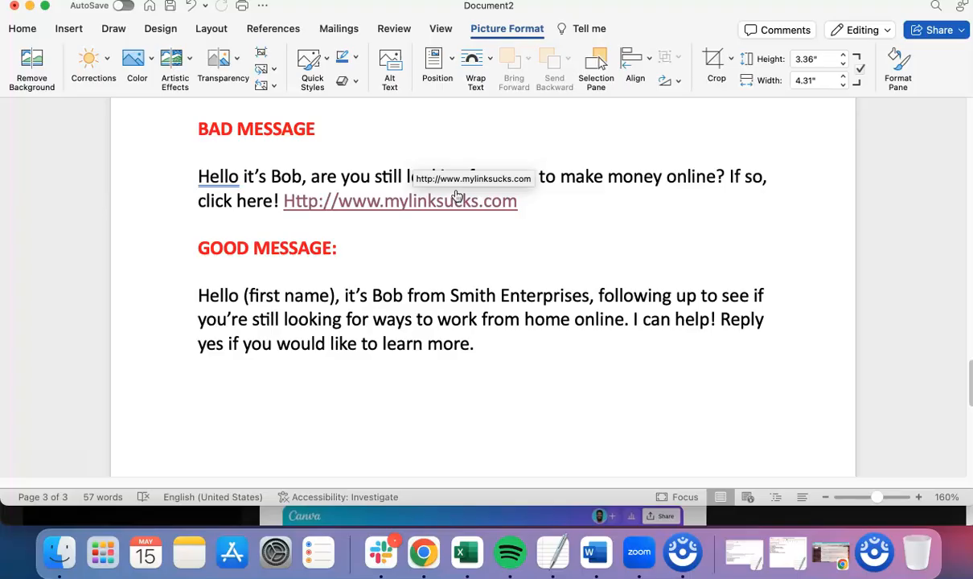
# Step: Switch to the SalesGOD CRM dashboard in Chrome and highlight the announcement's list of high-spam-risk words, from $$$ to Deductible
pyautogui.click(422, 555)
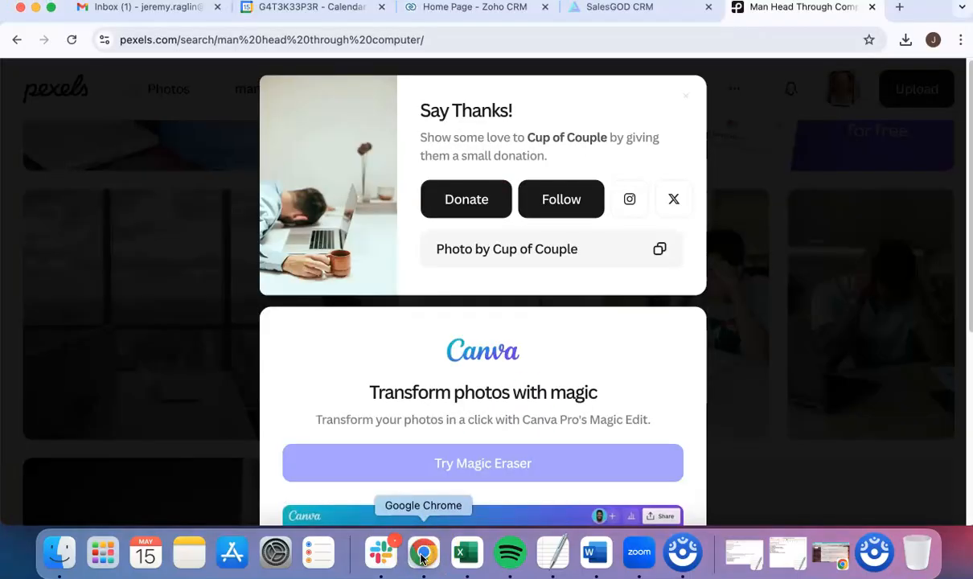
pyautogui.click(641, 10)
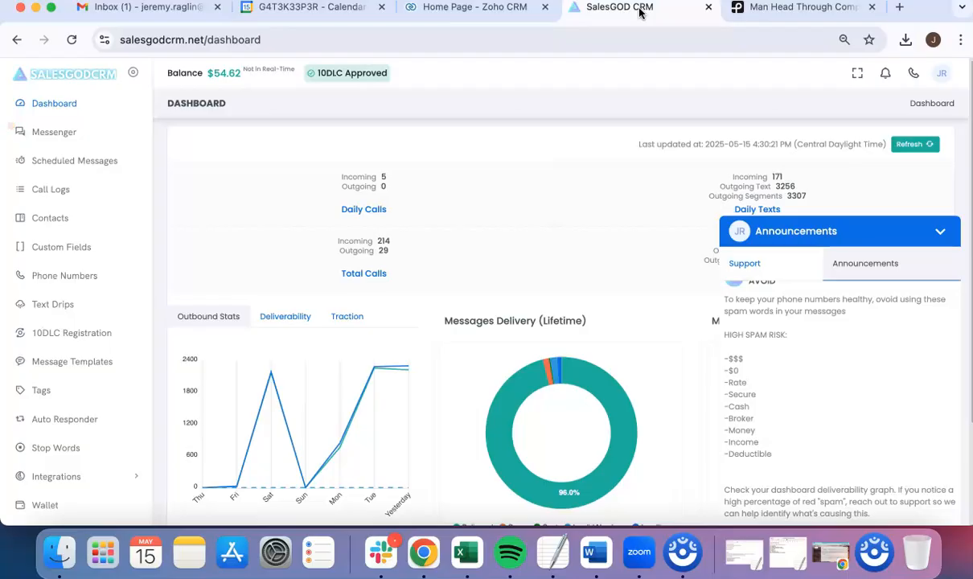
pyautogui.scroll(-3, 756, 346)
pyautogui.scroll(2, 777, 358)
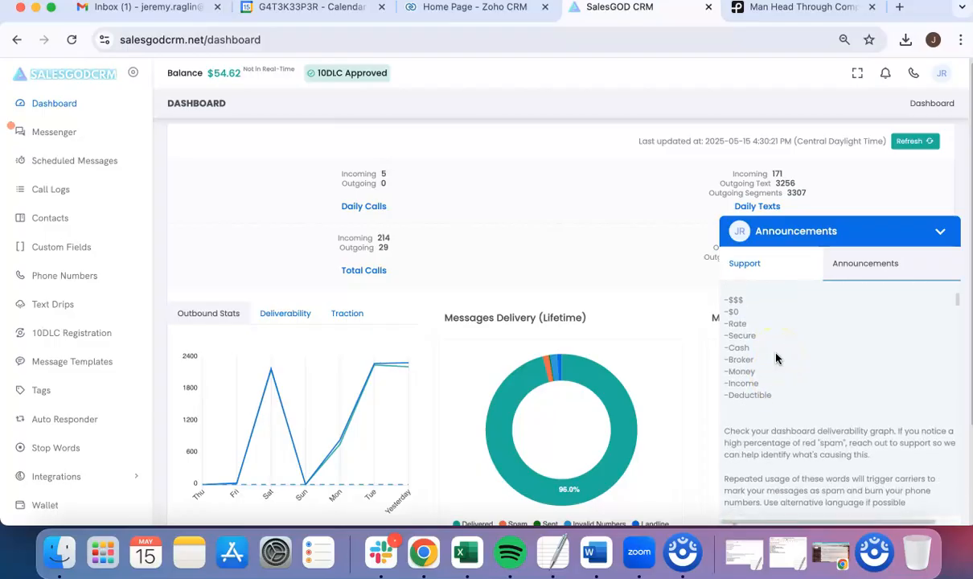
pyautogui.doubleClick(733, 316)
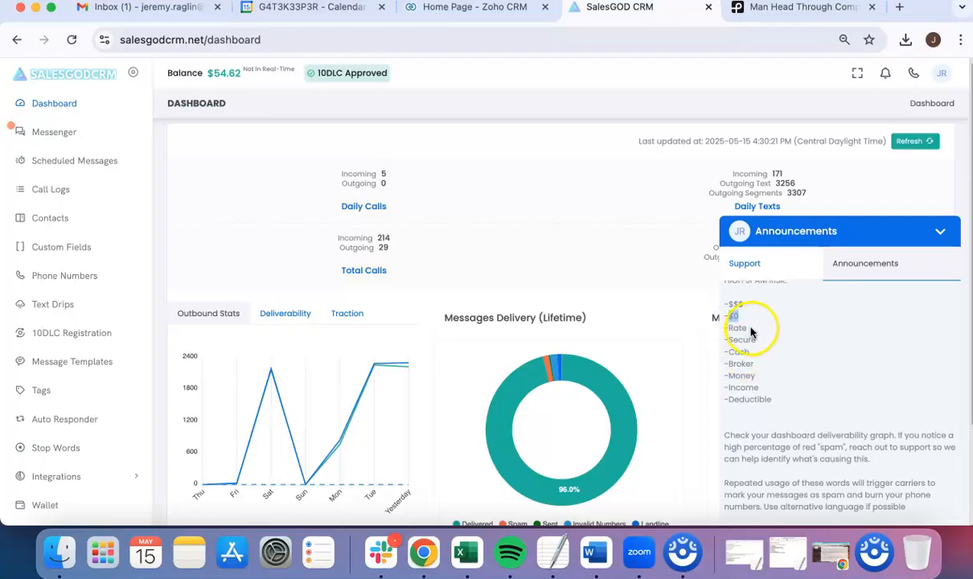
pyautogui.click(742, 364)
pyautogui.scroll(-2, 745, 363)
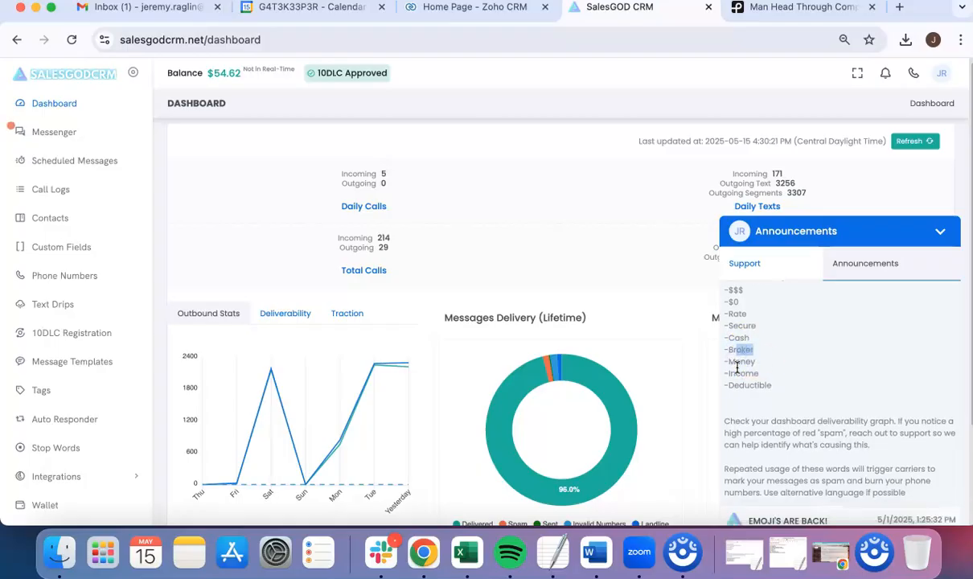
pyautogui.doubleClick(758, 375)
pyautogui.scroll(-5, 759, 378)
pyautogui.scroll(7, 760, 380)
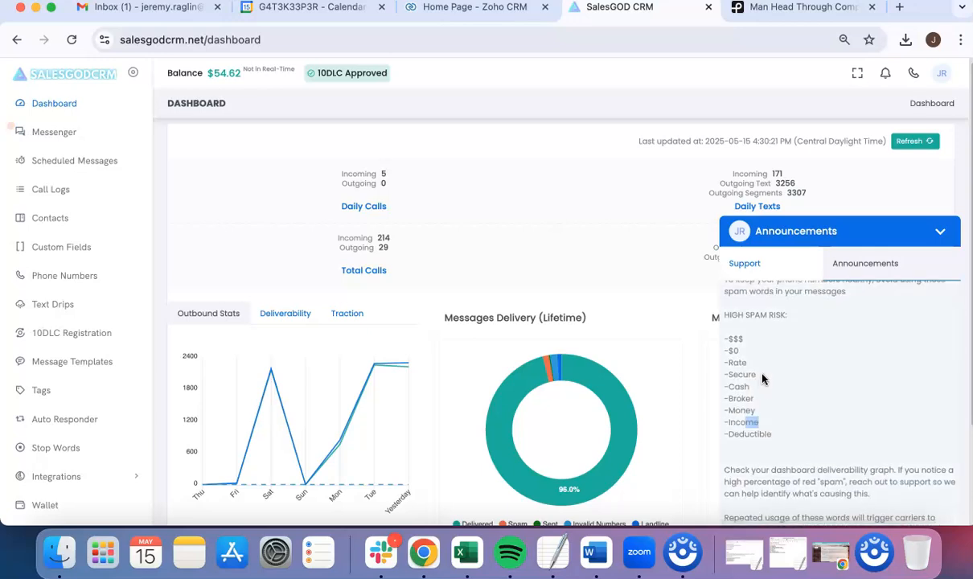
pyautogui.keyDown('shift'); pyautogui.click(786, 445); pyautogui.keyUp('shift')
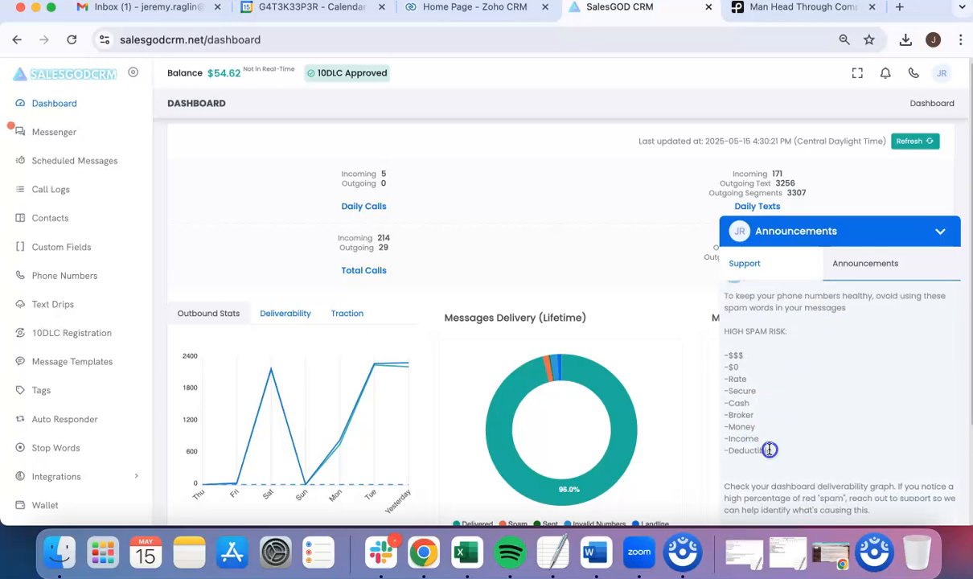
pyautogui.keyDown('shift'); pyautogui.click(724, 357); pyautogui.keyUp('shift')
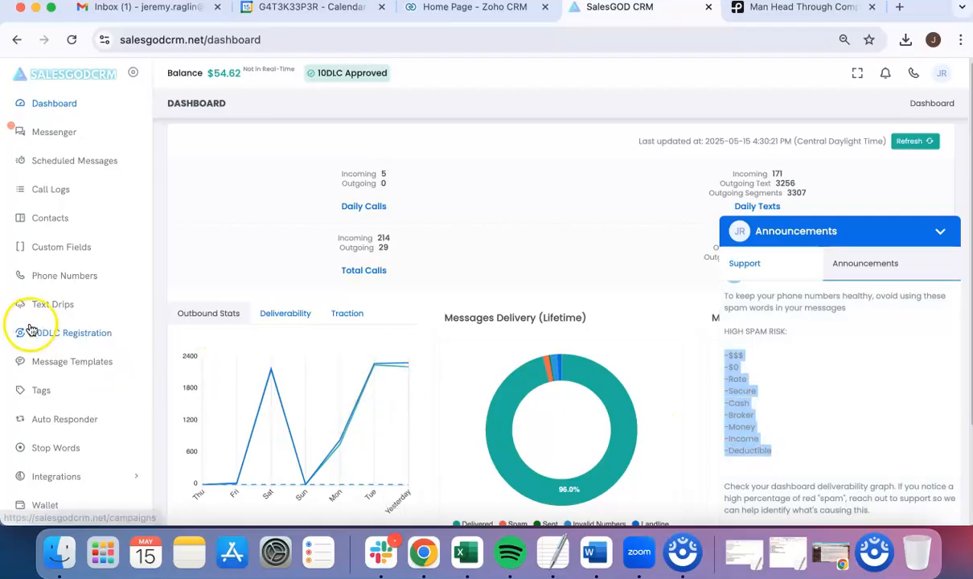
# Step: Open Auto Responder #1 for editing, examine its trigger messages and automatic reply, and close it without changes
pyautogui.scroll(-3, 34, 332)
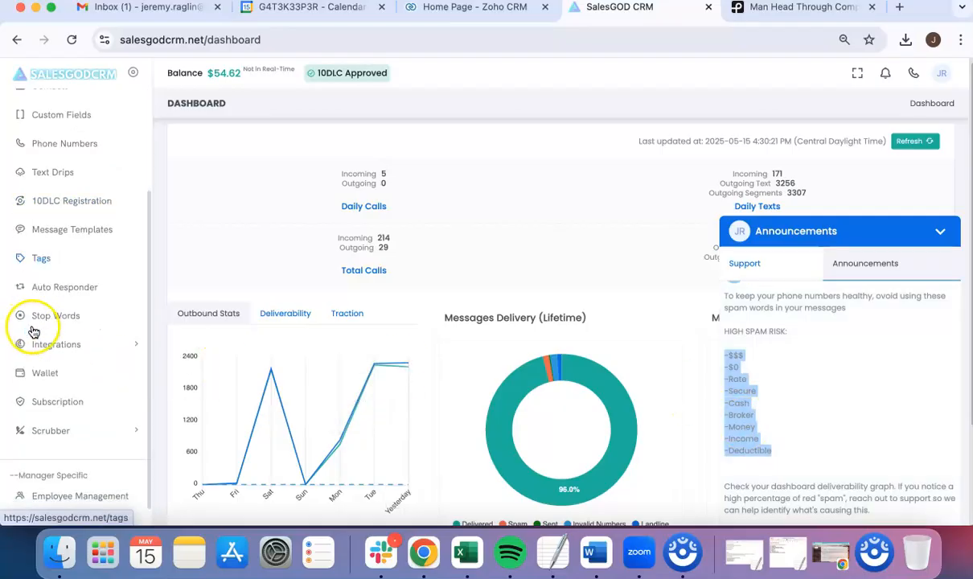
pyautogui.click(58, 295)
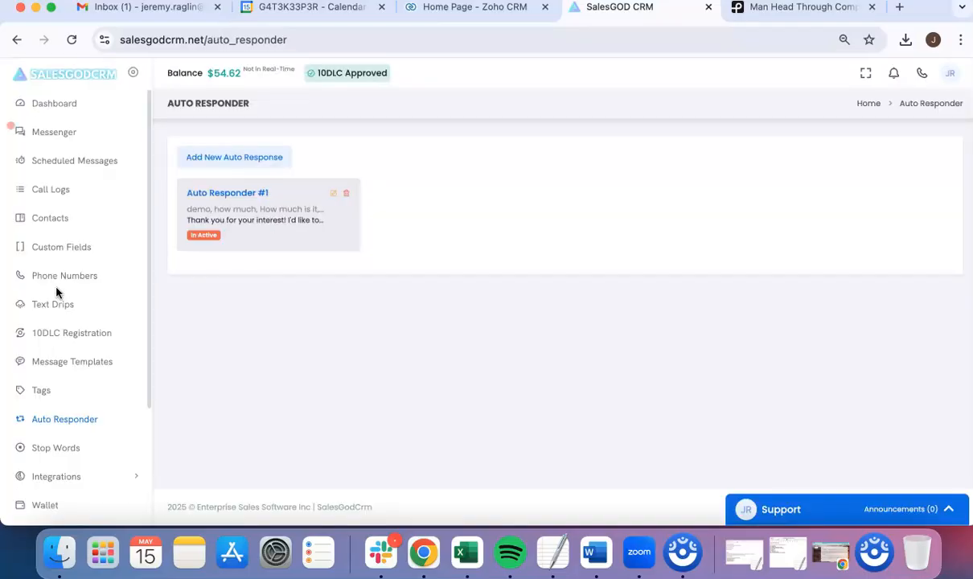
pyautogui.click(333, 193)
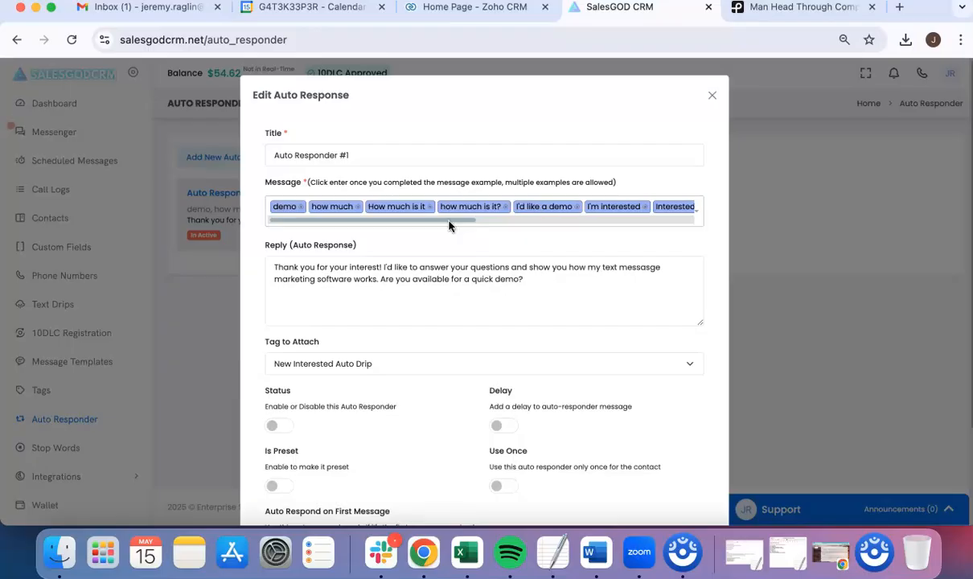
pyautogui.click(480, 276)
pyautogui.click(714, 95)
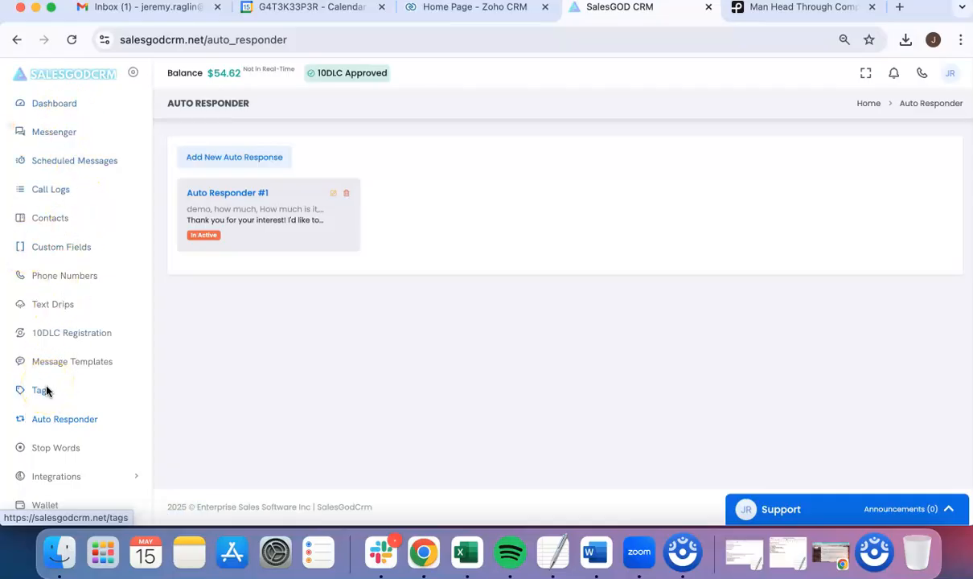
# Step: Create a text drip named TEST, keeping the default time window and waiting list settings
pyautogui.click(44, 306)
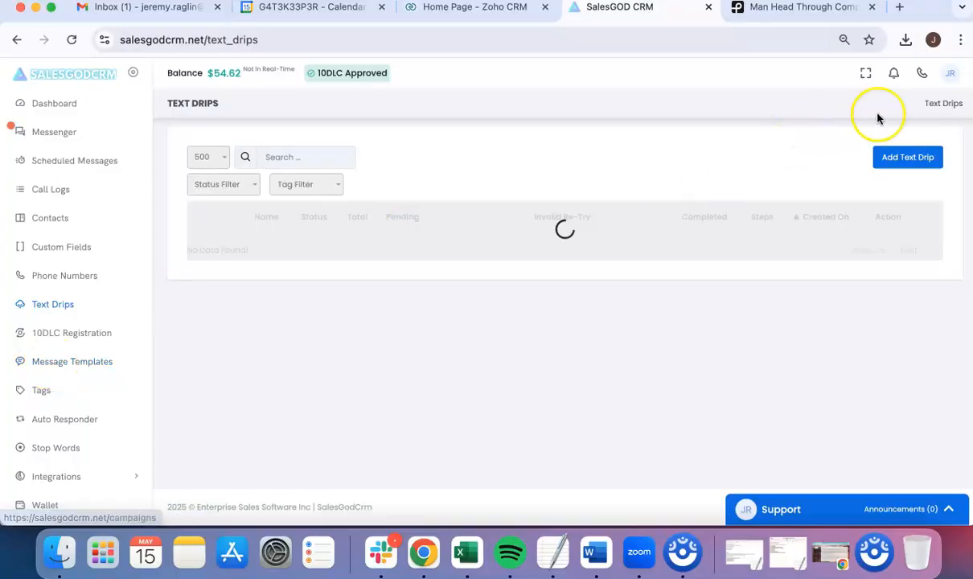
pyautogui.click(900, 155)
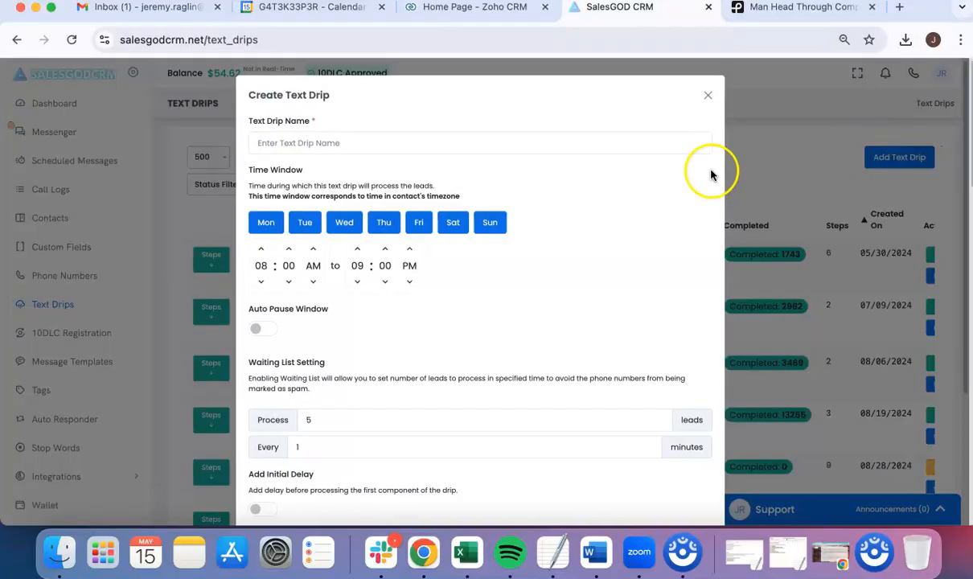
pyautogui.click(460, 147)
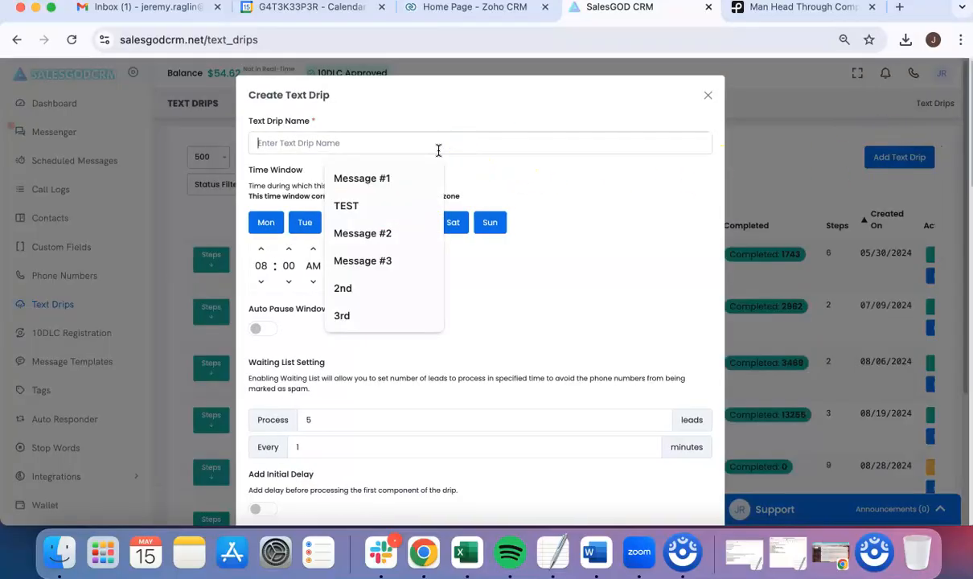
pyautogui.click(361, 204)
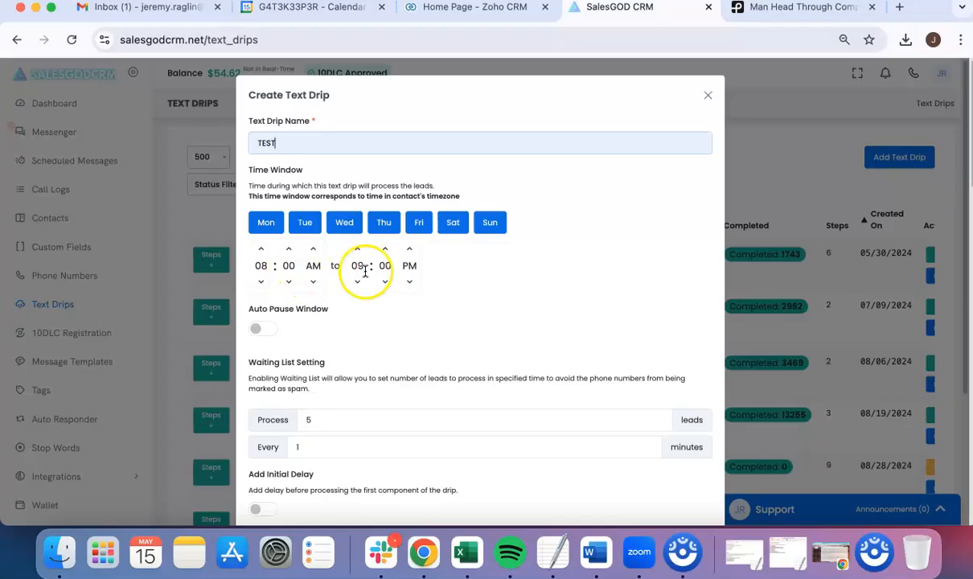
pyautogui.scroll(-3, 346, 278)
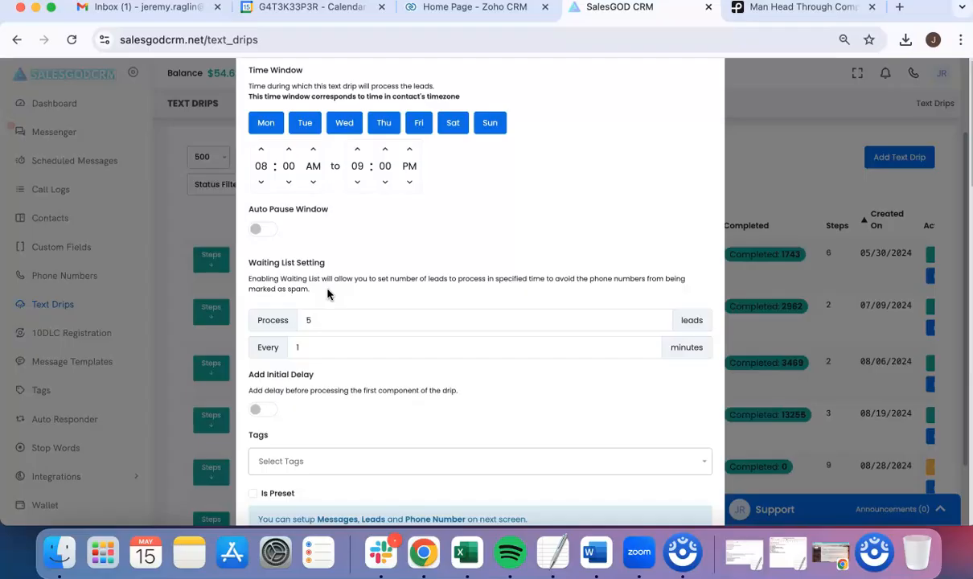
pyautogui.scroll(-2, 327, 294)
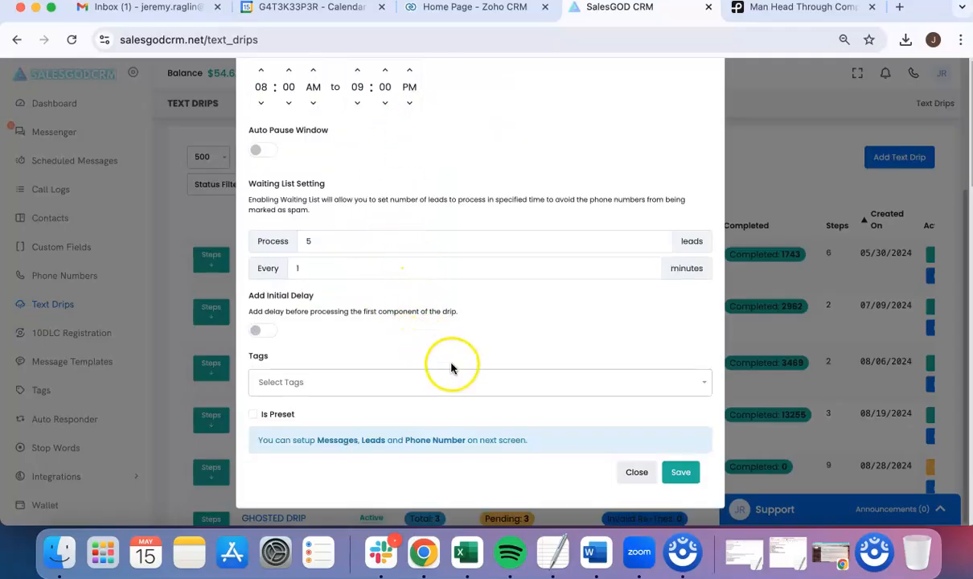
pyautogui.click(684, 472)
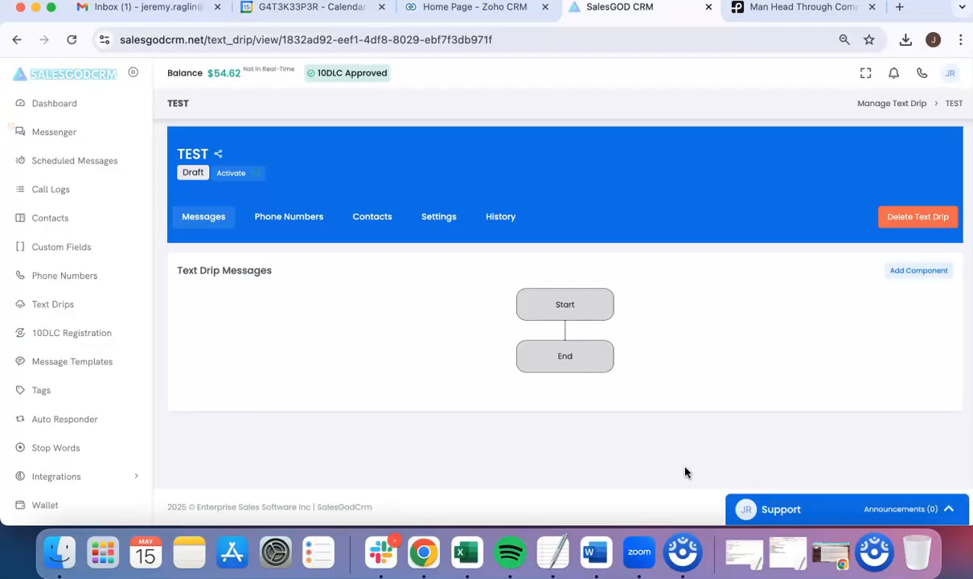
# Step: Start a new text component in the TEST drip and name it Message #1
pyautogui.click(916, 274)
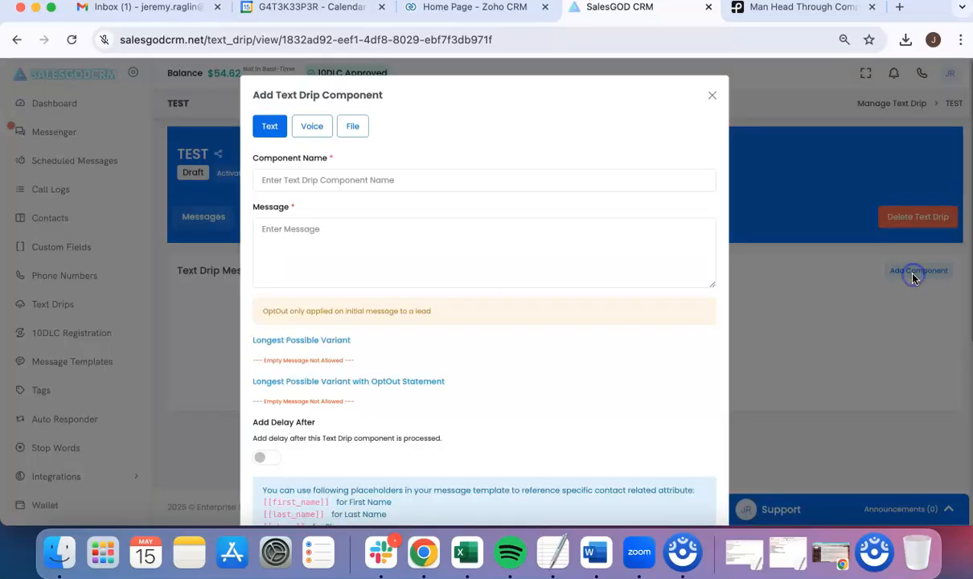
pyautogui.click(515, 181)
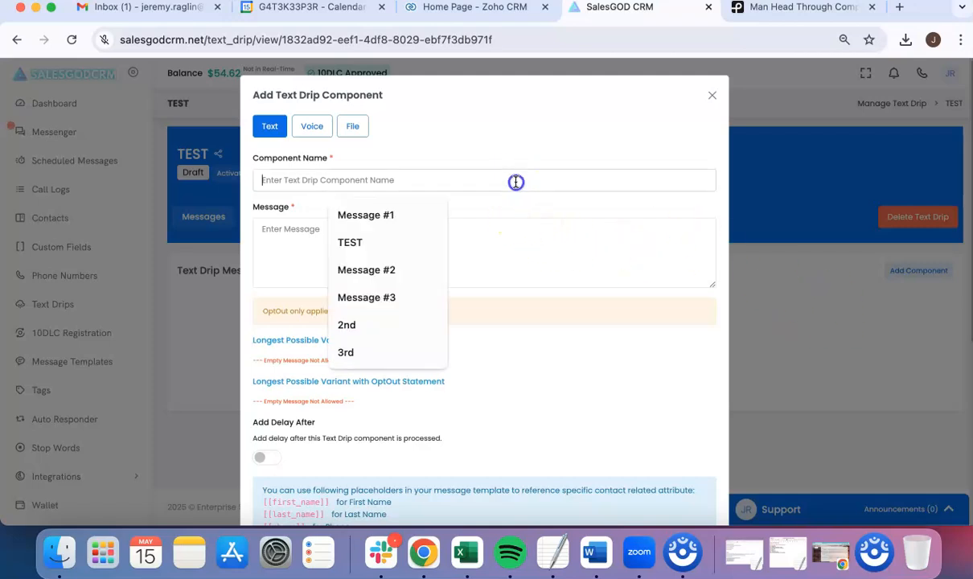
pyautogui.click(406, 215)
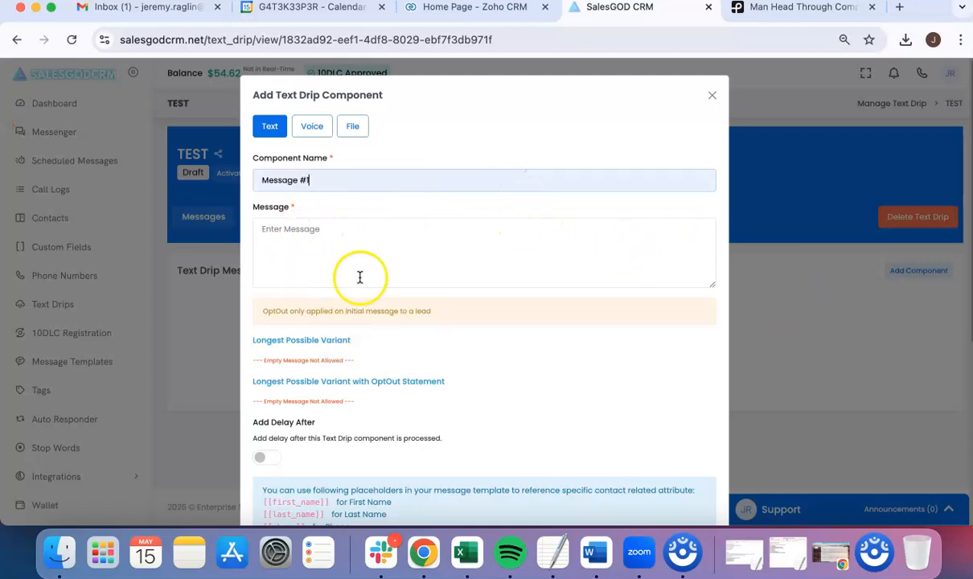
# Step: Copy the random greeting shortcode {{Hey|Hi|Hello}} from the placeholder reference into the component's message
pyautogui.scroll(-4, 314, 270)
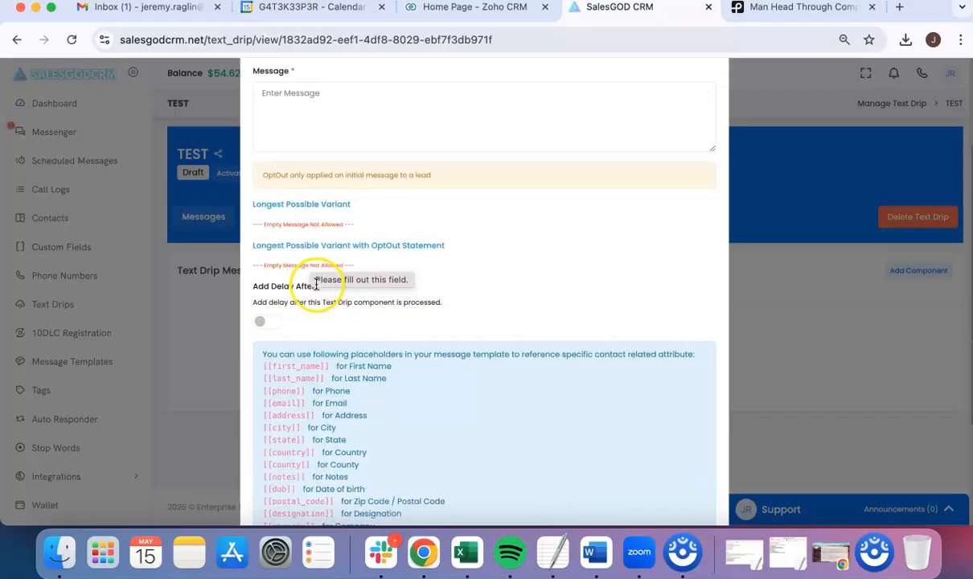
pyautogui.scroll(-1, 315, 288)
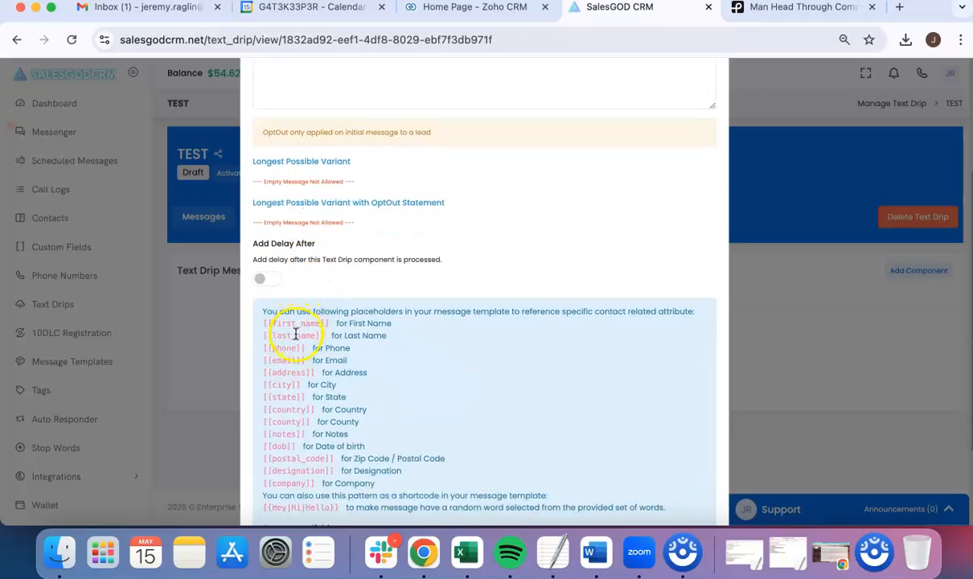
pyautogui.scroll(-1, 281, 354)
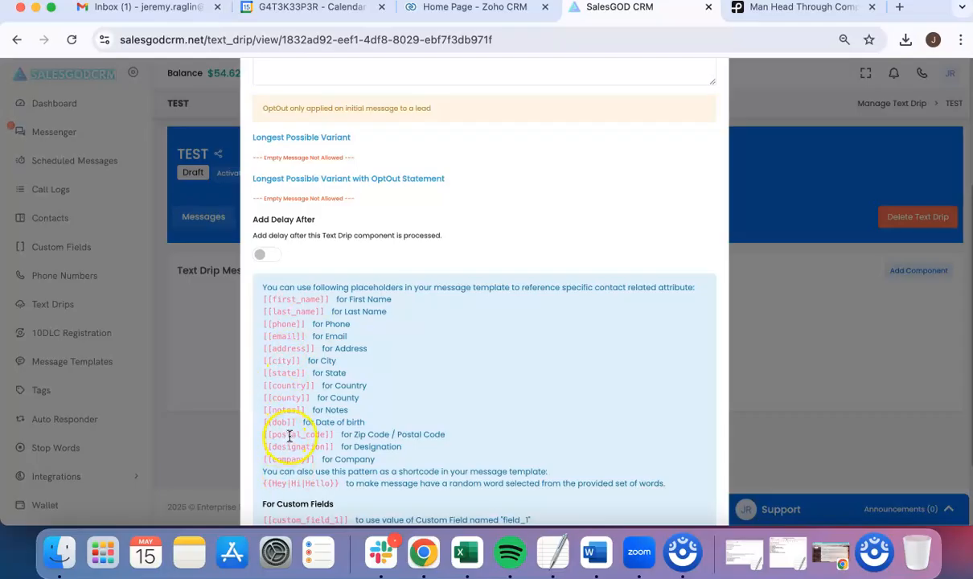
pyautogui.scroll(-1, 285, 434)
pyautogui.moveTo(263, 454); pyautogui.dragTo(339, 454)
pyautogui.press('super+c')
pyautogui.scroll(5, 341, 290)
pyautogui.click(352, 235)
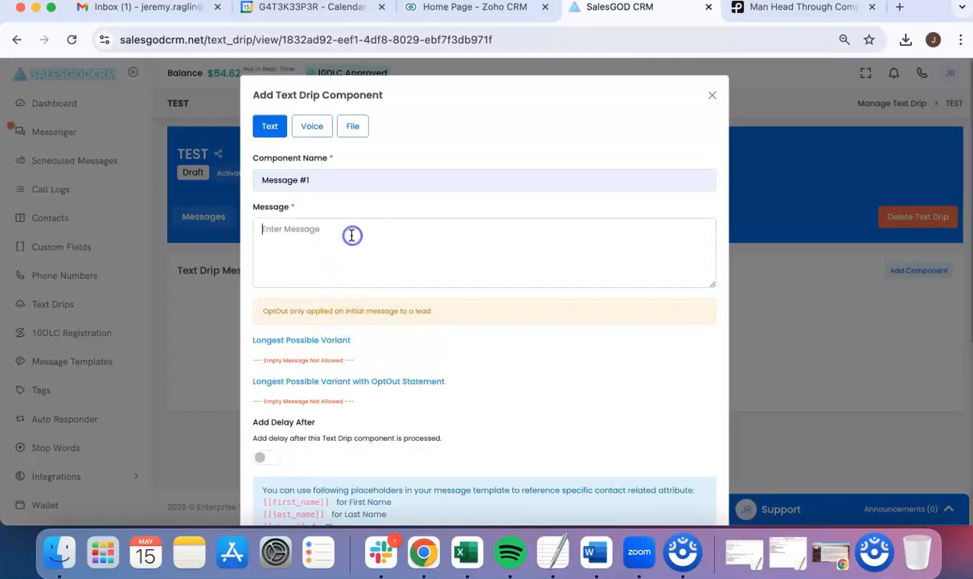
pyautogui.press('super+v')
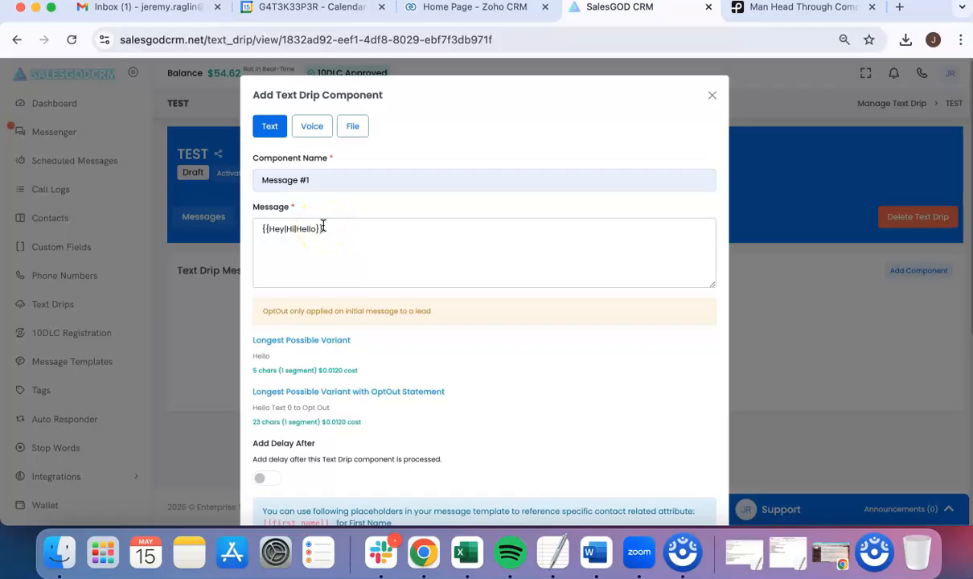
# Step: Copy the [[first_name]] placeholder from the reference list and add it after the greeting shortcode in the message
pyautogui.scroll(-3, 302, 357)
pyautogui.doubleClick(300, 356)
pyautogui.hotkey('ctrl', 'c')
pyautogui.scroll(4, 350, 273)
pyautogui.click(369, 232)
pyautogui.hotkey('ctrl', 'v')
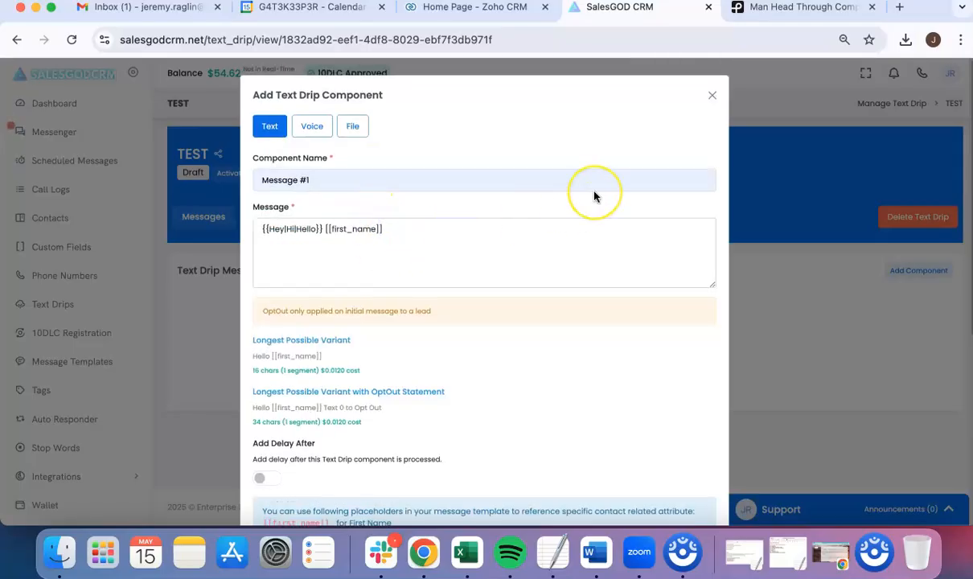
# Step: Continue the message after the first-name placeholder with "it's Name from Company, following up, checking in, checking back to see if XXXXXX"
pyautogui.write("it's Name from Company,")
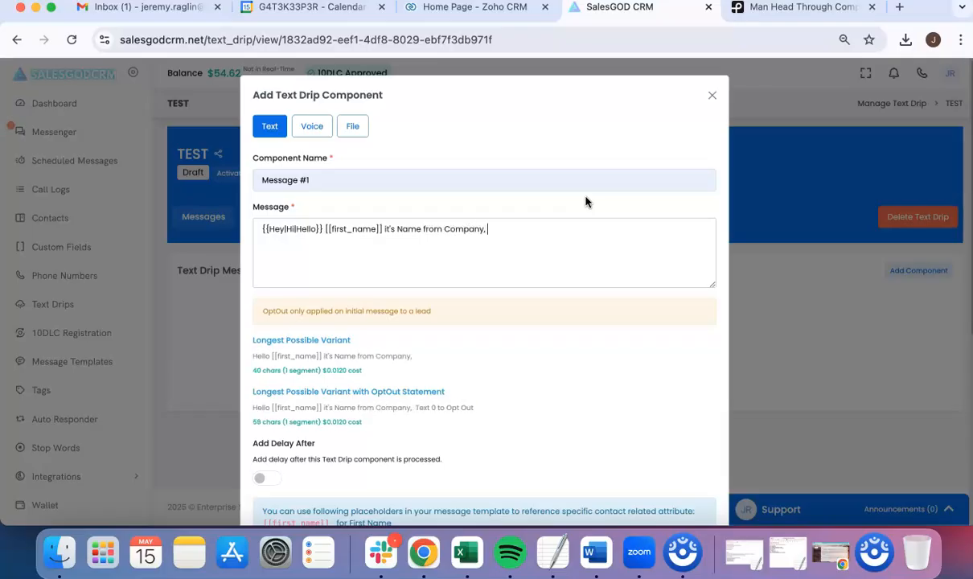
pyautogui.write(' following up, checking')
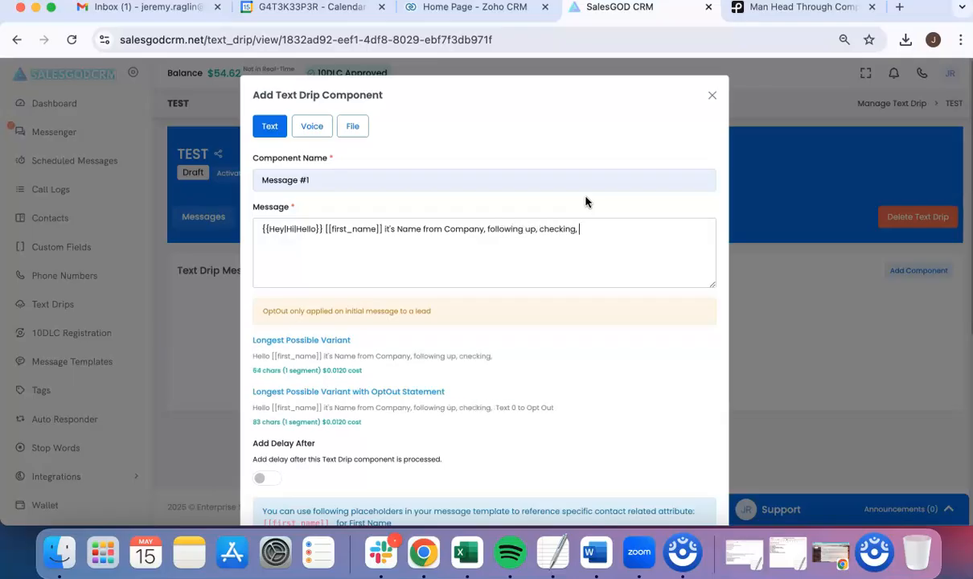
pyautogui.write(' in, checking ba')
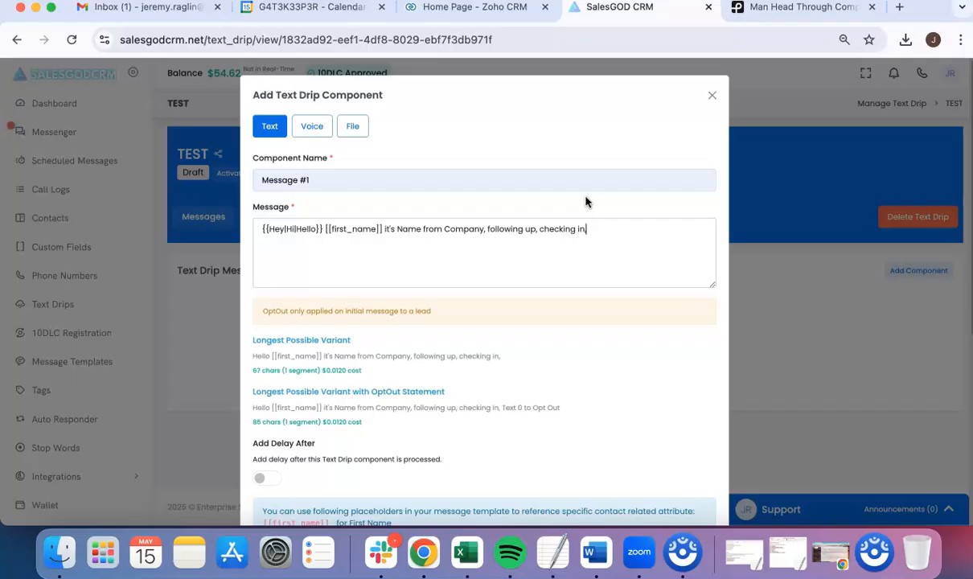
pyautogui.write('ck to seee')
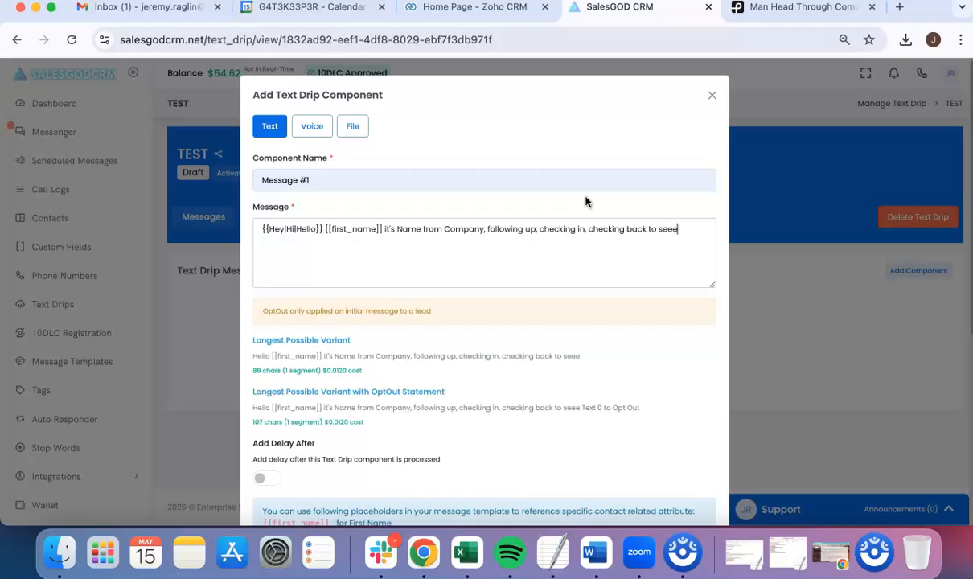
pyautogui.press('BackSpace')
pyautogui.write('if XXXXXX')
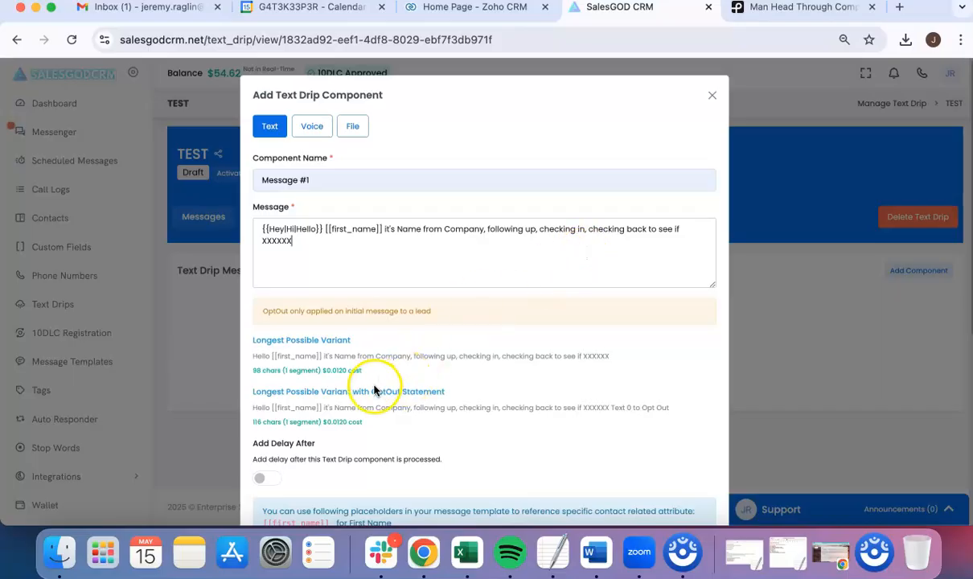
# Step: Check the character count, segments and cost of the longest possible variant with the opt-out statement
pyautogui.tripleClick(325, 423)
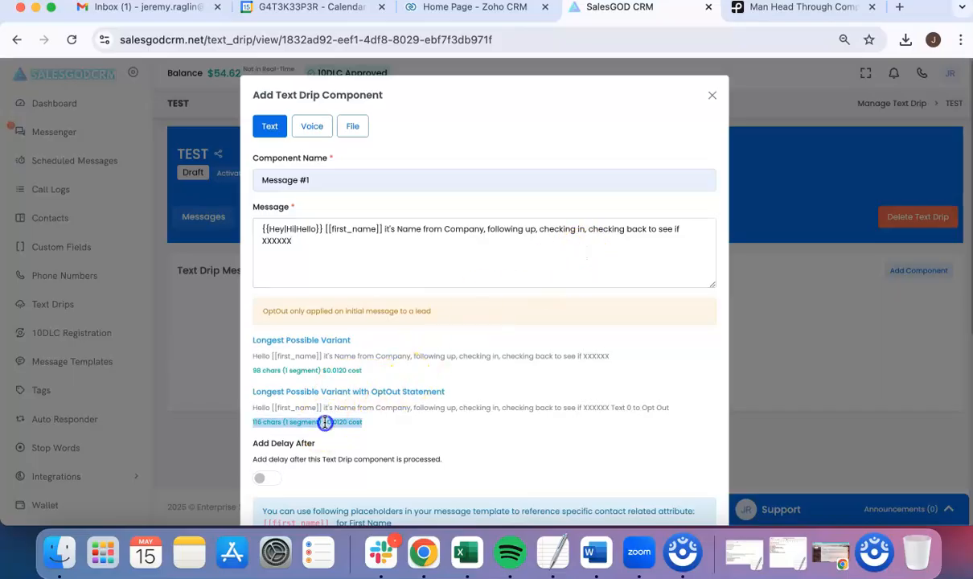
pyautogui.scroll(-1, 402, 394)
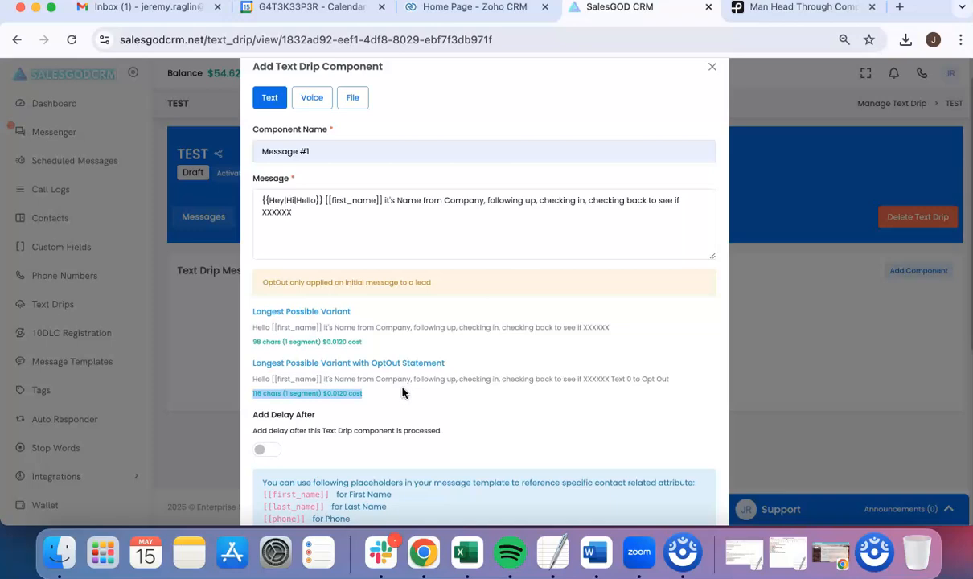
pyautogui.scroll(1, 305, 135)
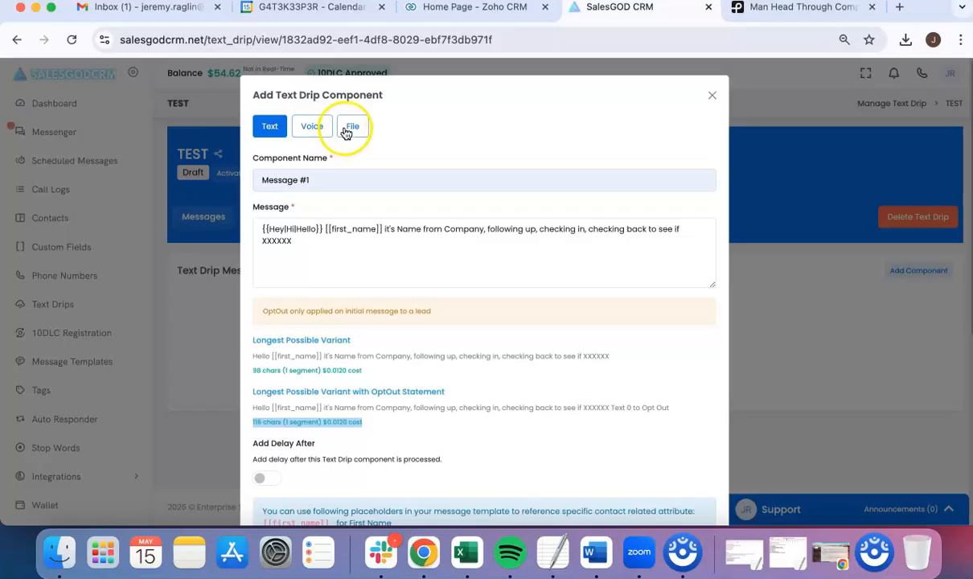
# Step: View the File type options for Message #1, switch the component back to Text and save it to the TEST drip
pyautogui.click(354, 128)
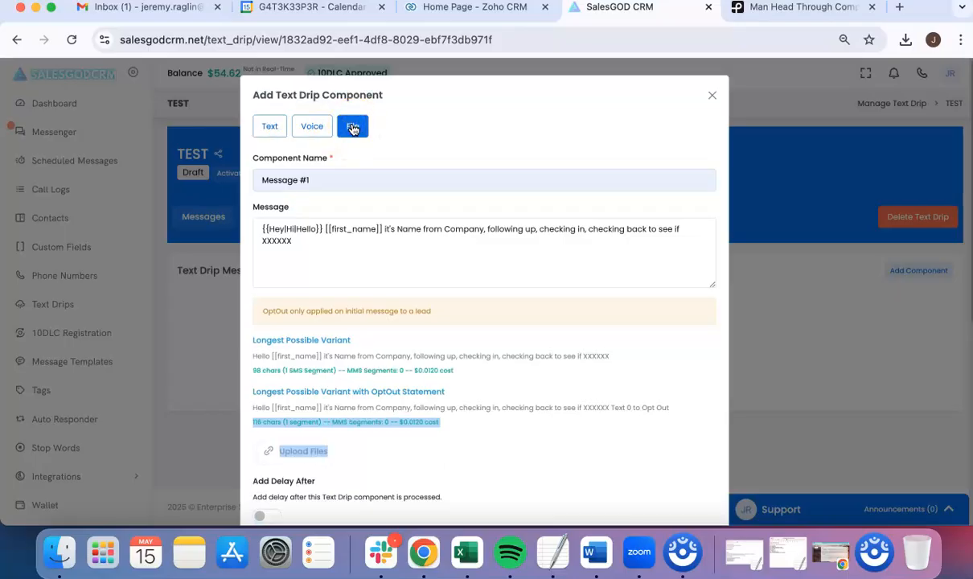
pyautogui.click(268, 126)
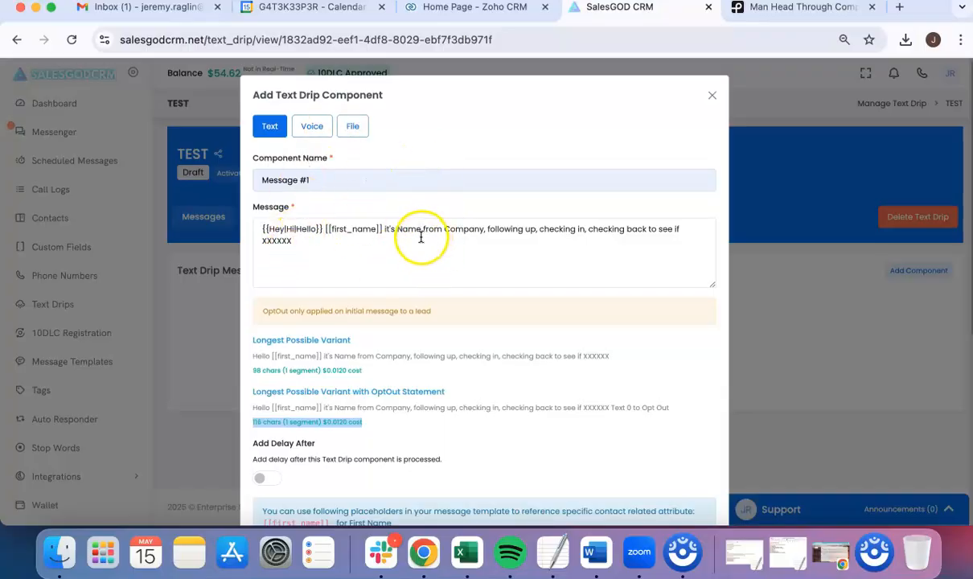
pyautogui.scroll(-5, 404, 250)
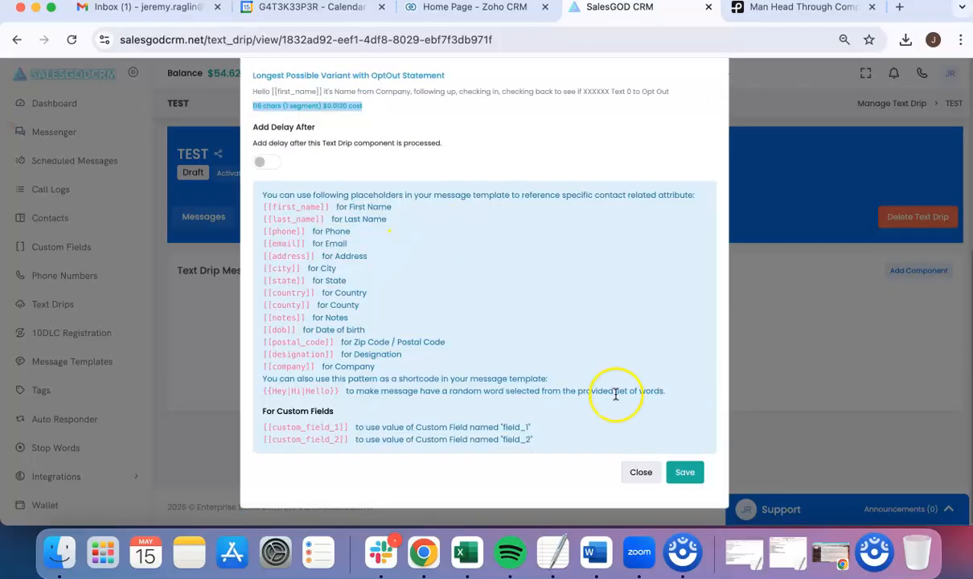
pyautogui.click(688, 472)
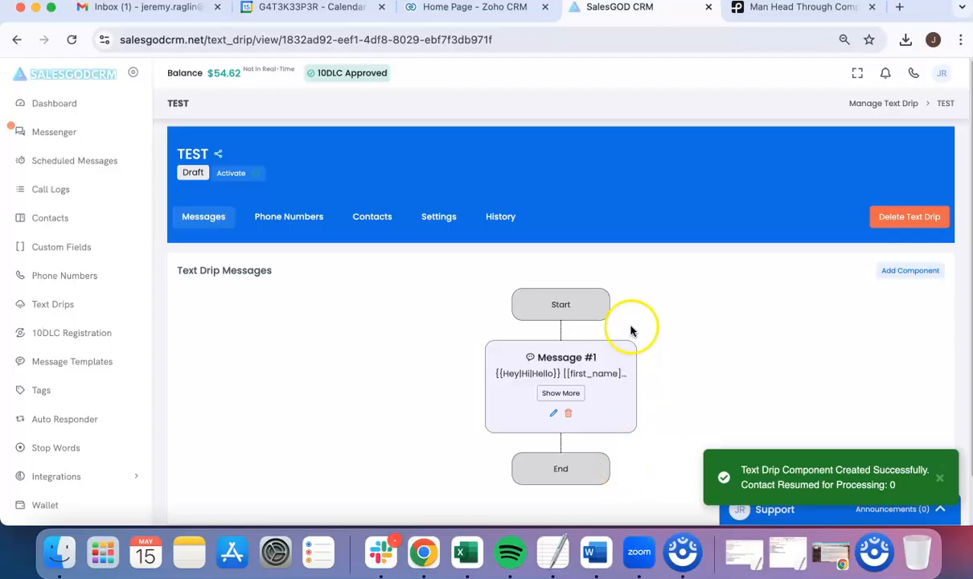
# Step: Attach an available phone number to the TEST text drip
pyautogui.scroll(-2, 603, 267)
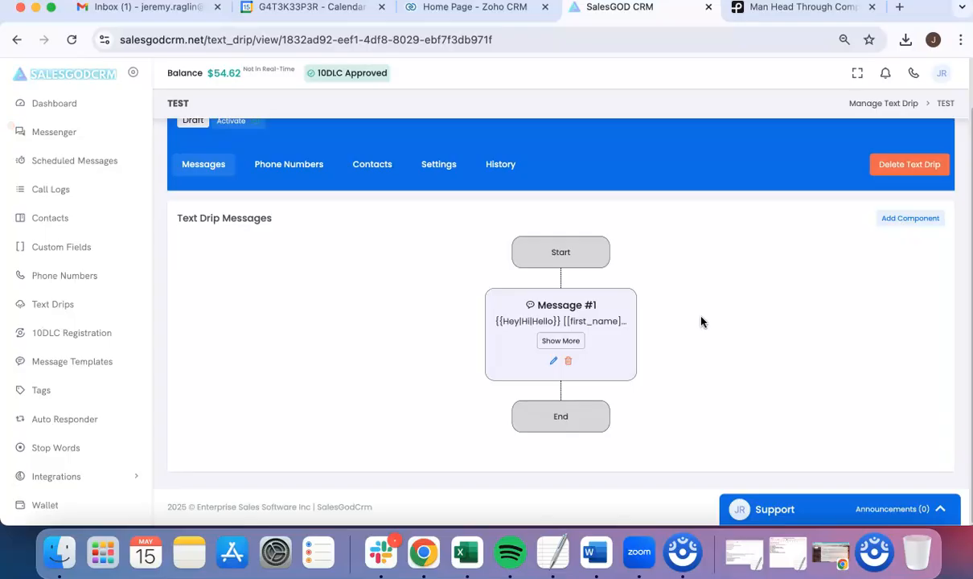
pyautogui.scroll(2, 621, 161)
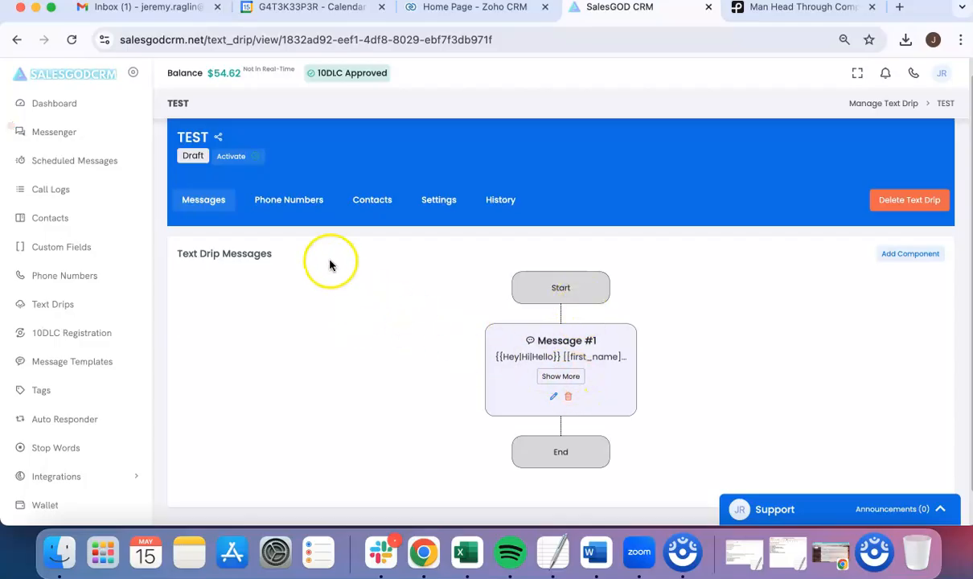
pyautogui.click(314, 200)
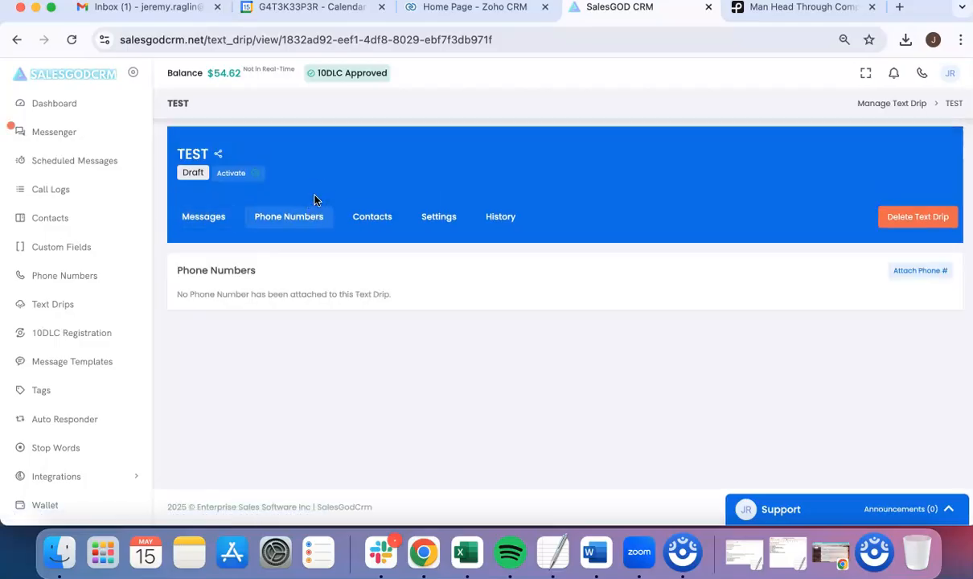
pyautogui.click(925, 272)
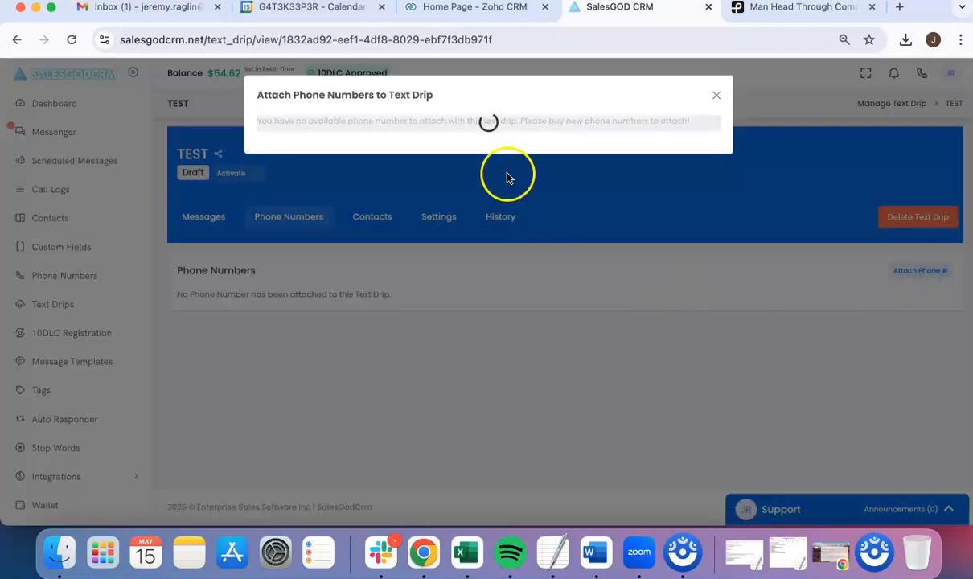
pyautogui.click(350, 177)
pyautogui.click(314, 296)
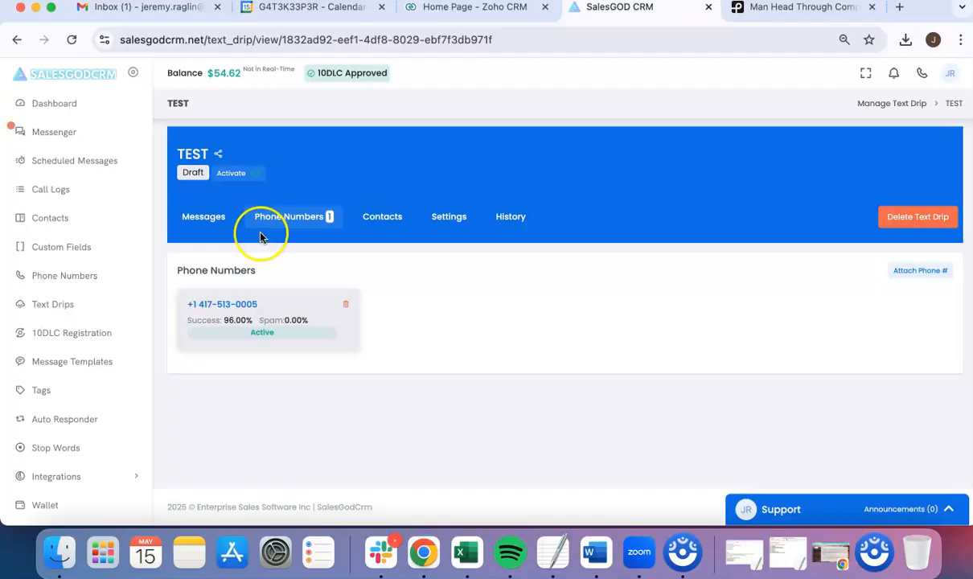
# Step: Open the public website salesgodcrm.com in the current browser tab
pyautogui.click(396, 40)
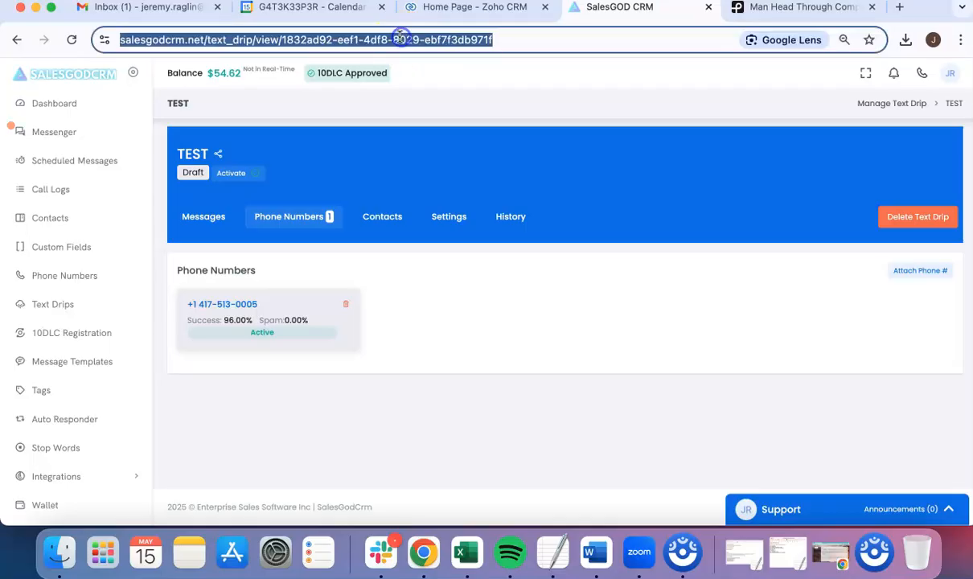
pyautogui.write('sa')
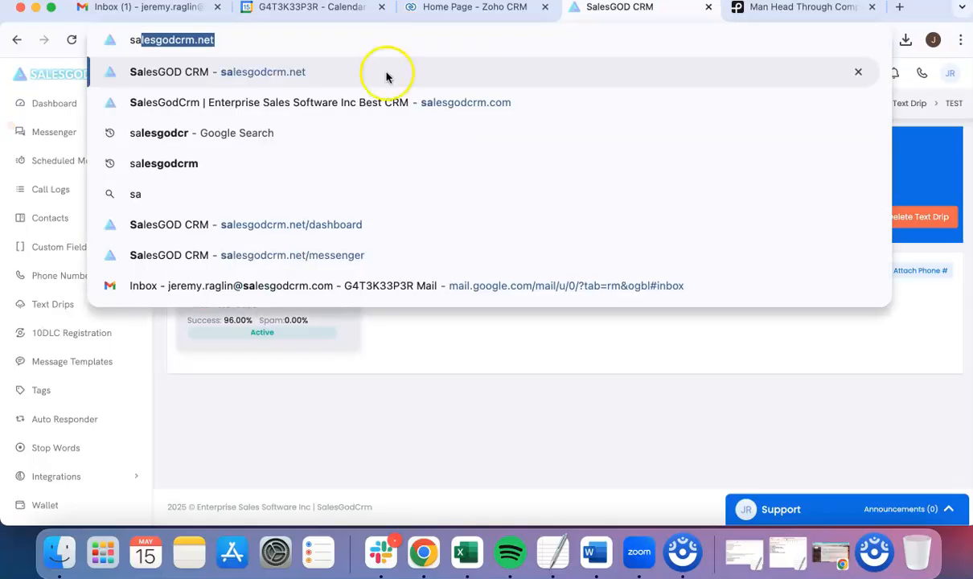
pyautogui.click(383, 49)
pyautogui.press('BackSpace')
pyautogui.press('BackSpace')
pyautogui.press('BackSpace')
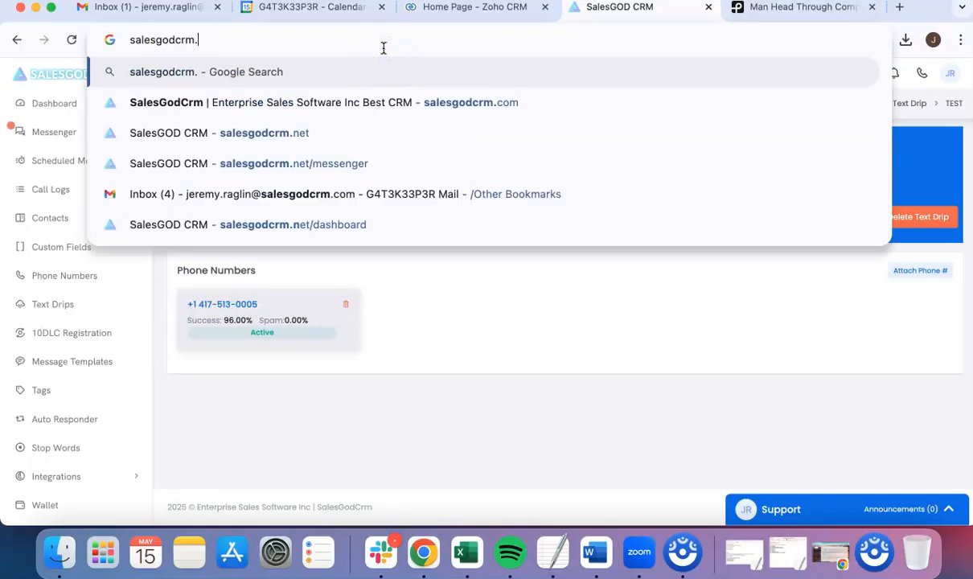
pyautogui.write('com')
pyautogui.press('Return')
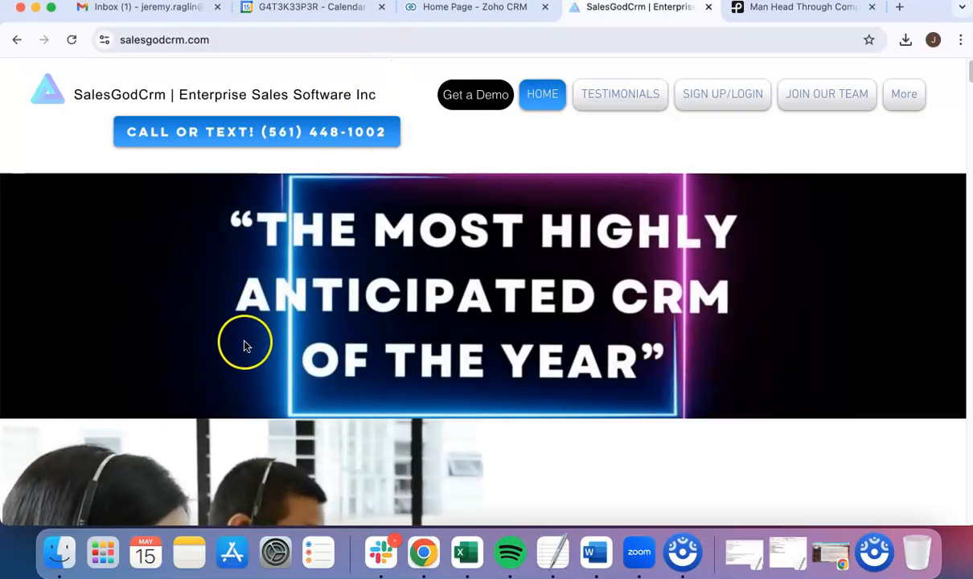
# Step: Search Google for salesgodcrm from the company website's tab
pyautogui.click(300, 32)
pyautogui.click(298, 39)
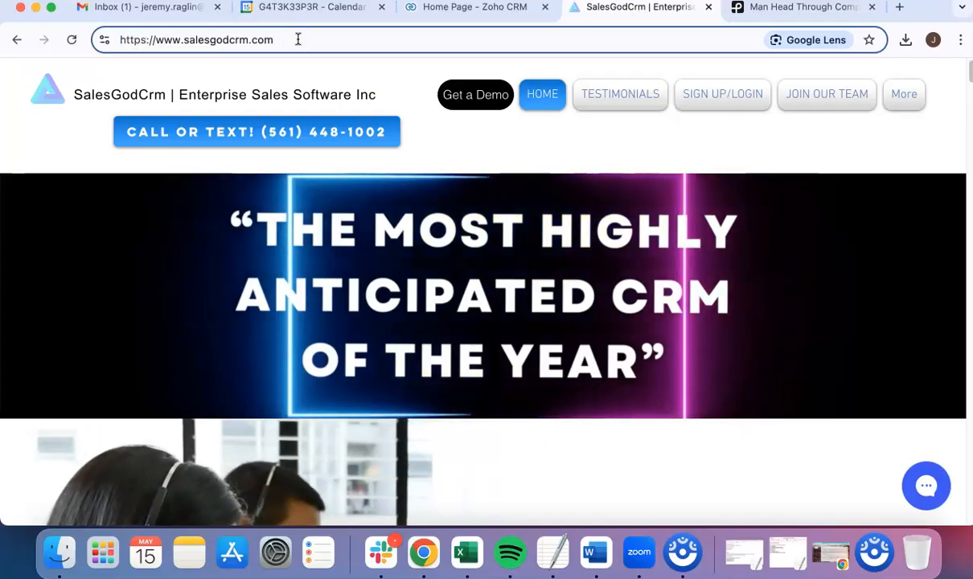
pyautogui.doubleClick(297, 40)
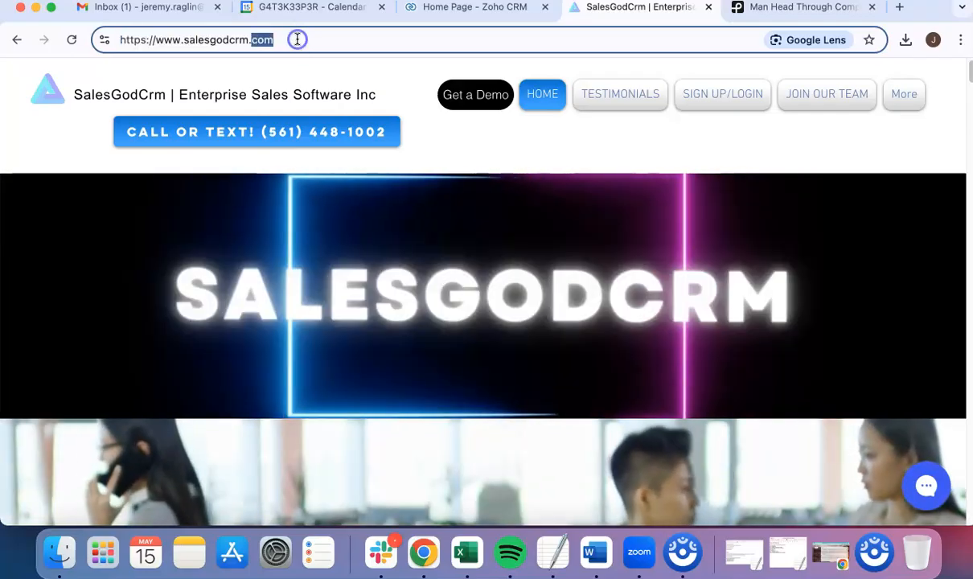
pyautogui.tripleClick(298, 39)
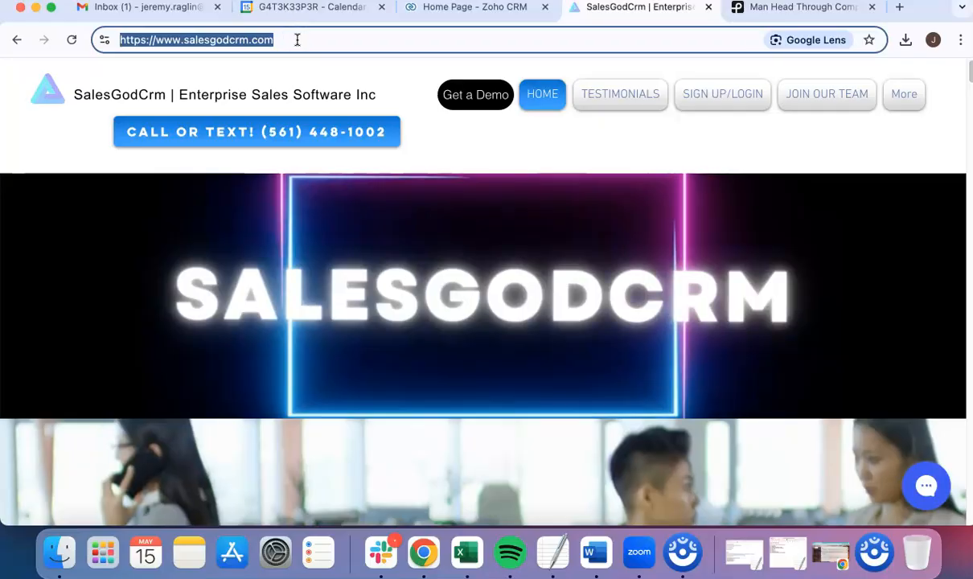
pyautogui.write('sa')
pyautogui.press('Right')
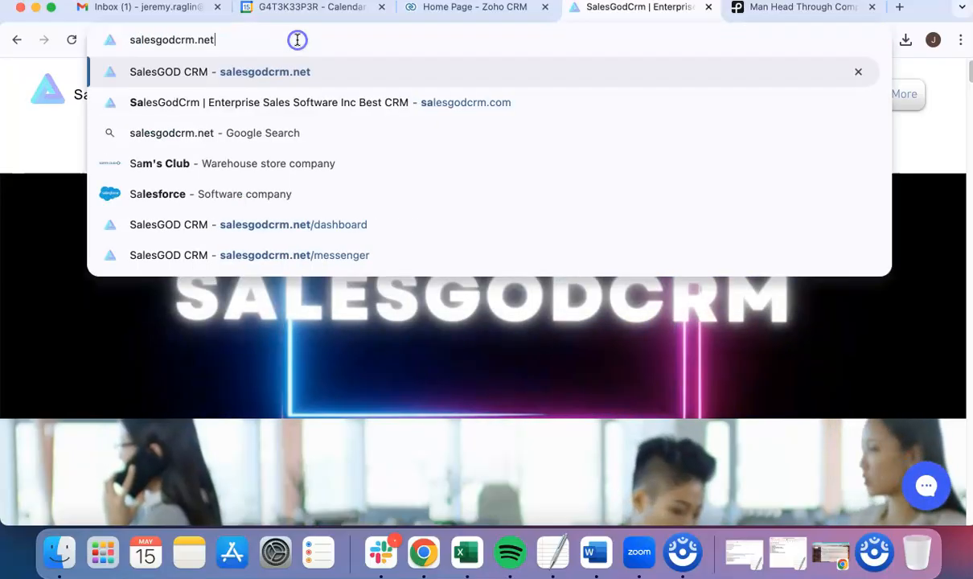
pyautogui.press('BackSpace')
pyautogui.press('BackSpace')
pyautogui.press('BackSpace')
pyautogui.press('BackSpace')
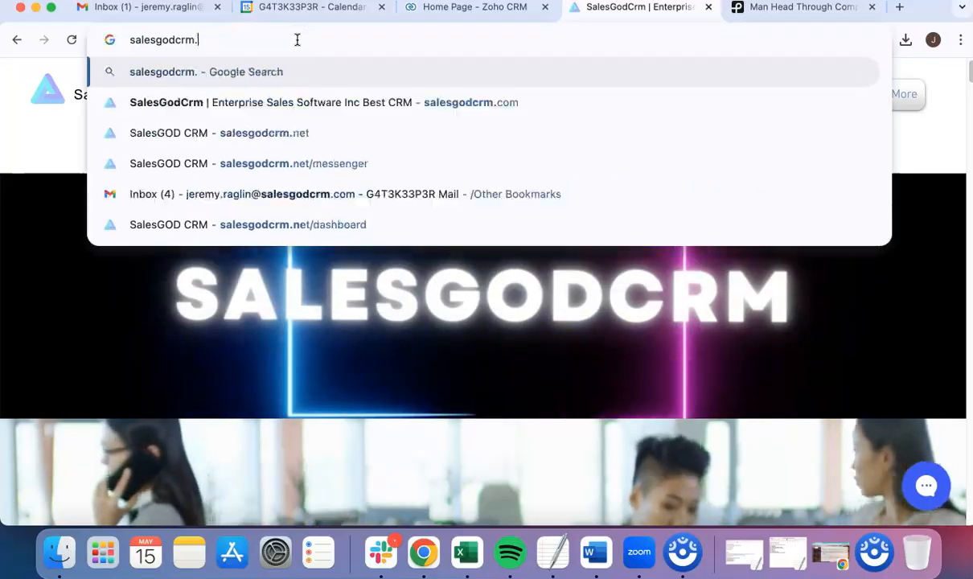
pyautogui.press('Return')
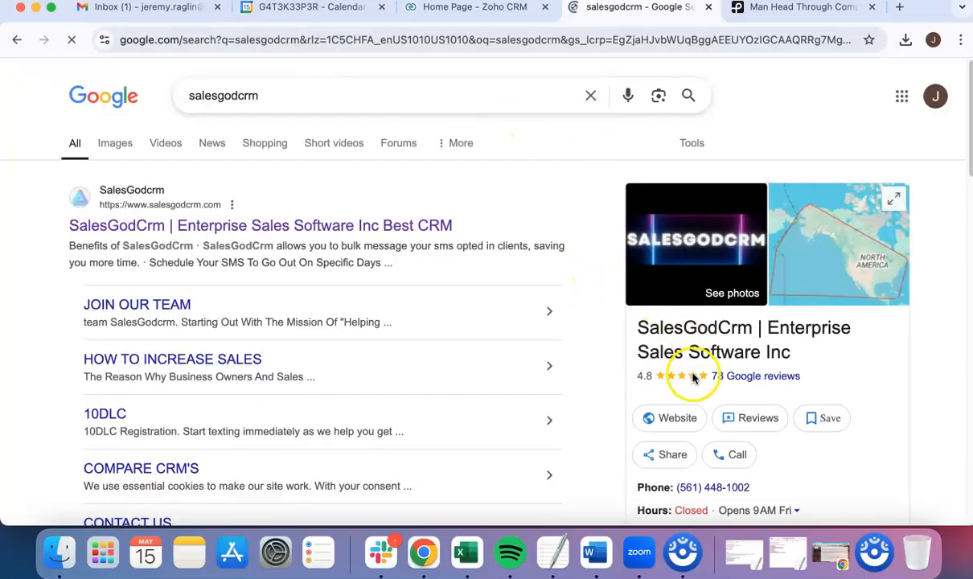
# Step: Open the Google reviews of SalesGodCrm, sort them by newest, read the latest ones and close the reviews
pyautogui.click(752, 374)
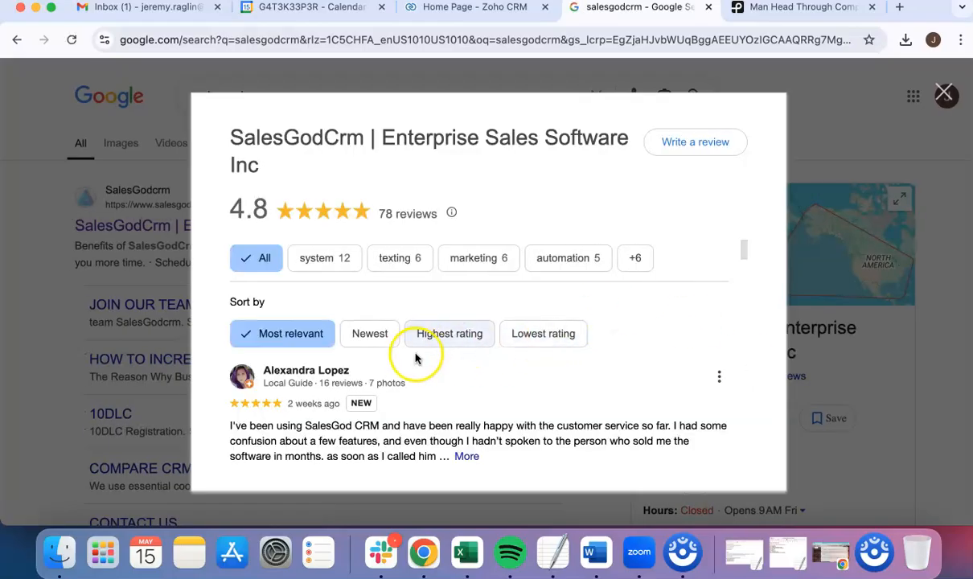
pyautogui.click(370, 335)
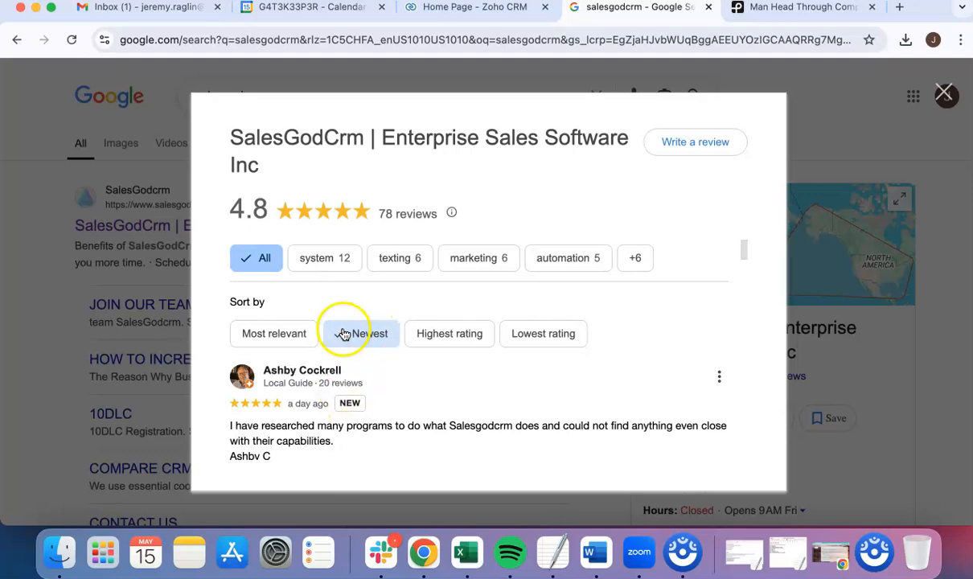
pyautogui.scroll(-1, 338, 362)
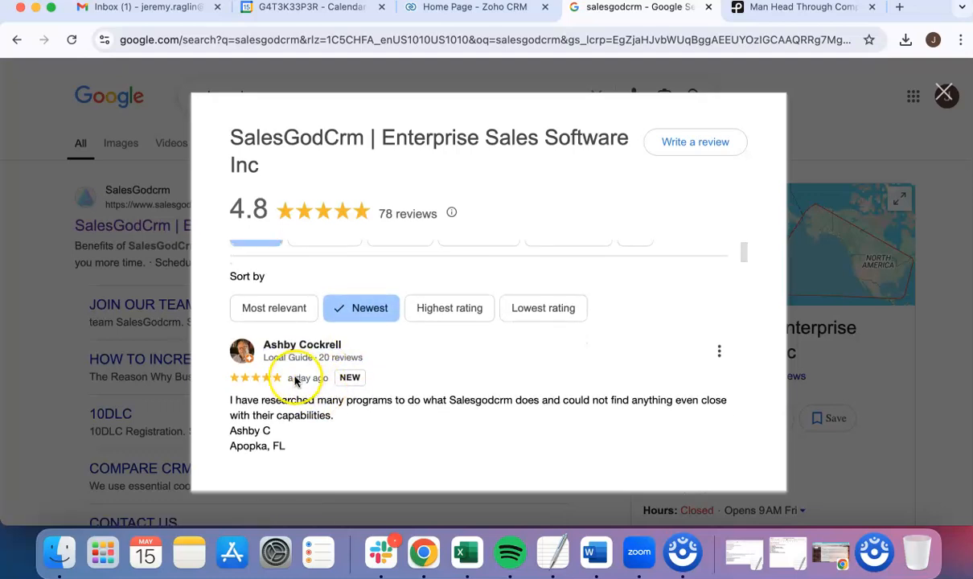
pyautogui.scroll(1, 316, 338)
pyautogui.scroll(-3, 316, 338)
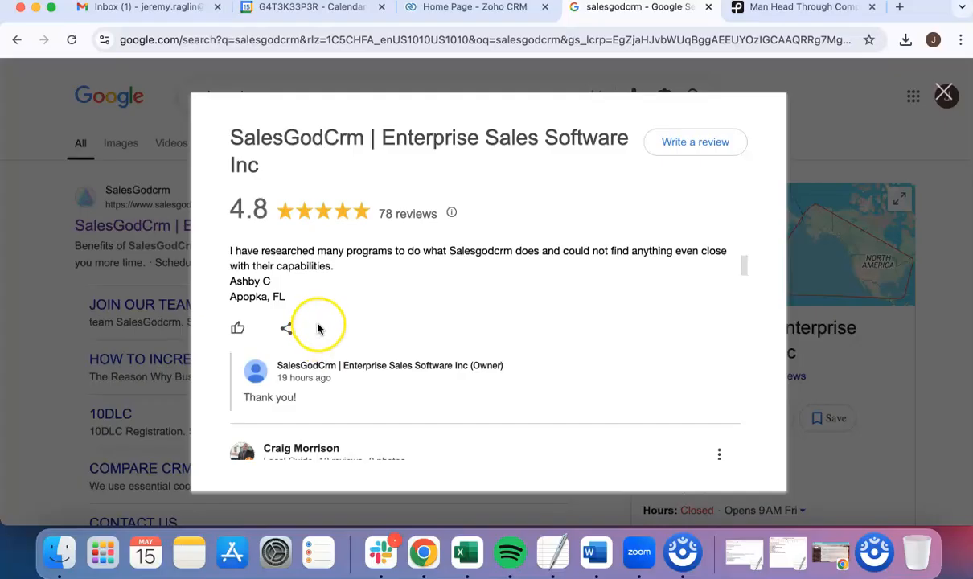
pyautogui.scroll(-2, 317, 333)
pyautogui.scroll(-1, 317, 328)
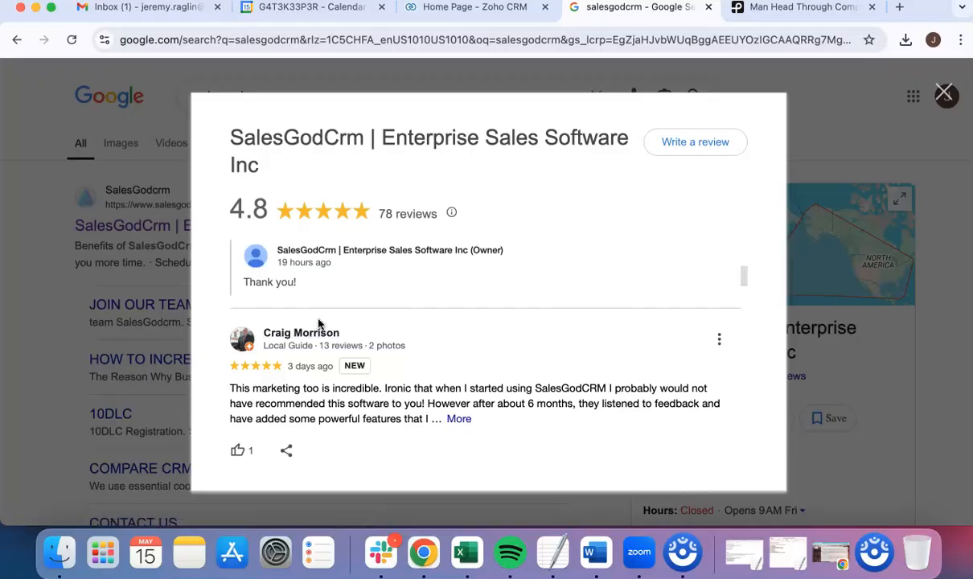
pyautogui.click(306, 326)
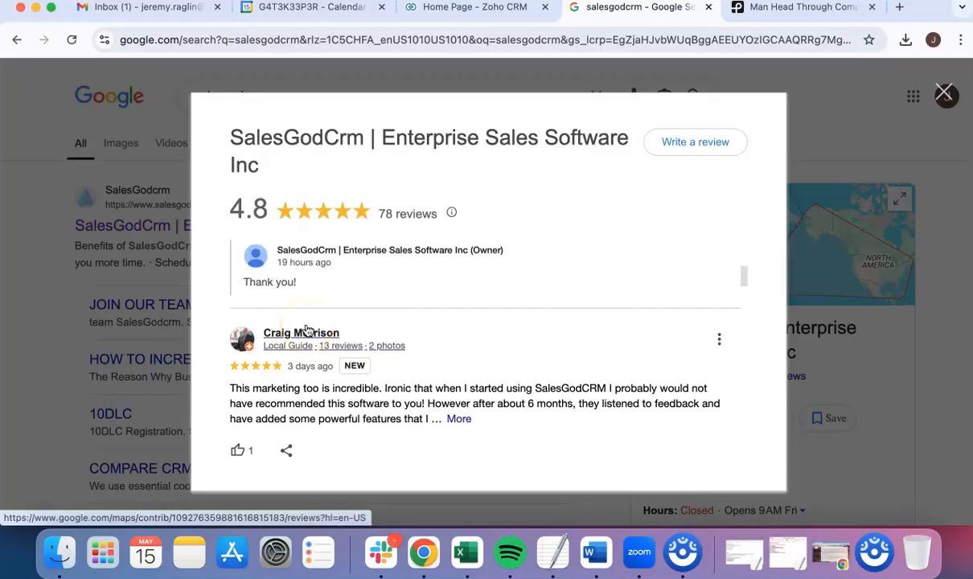
pyautogui.click(876, 143)
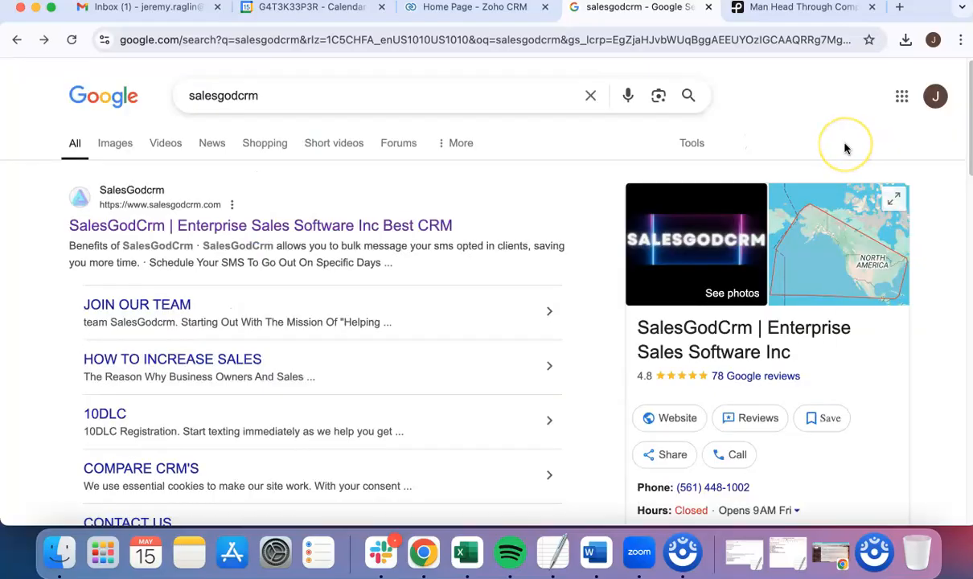